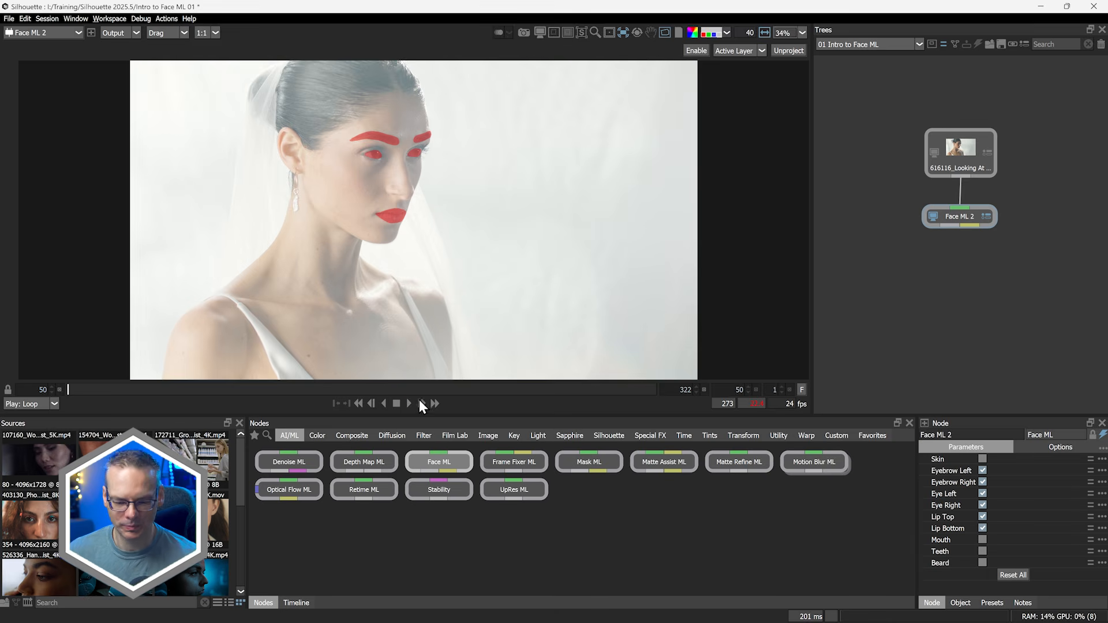
Toggle the alpha view and play the clip to review the Face ML matte
key("a")
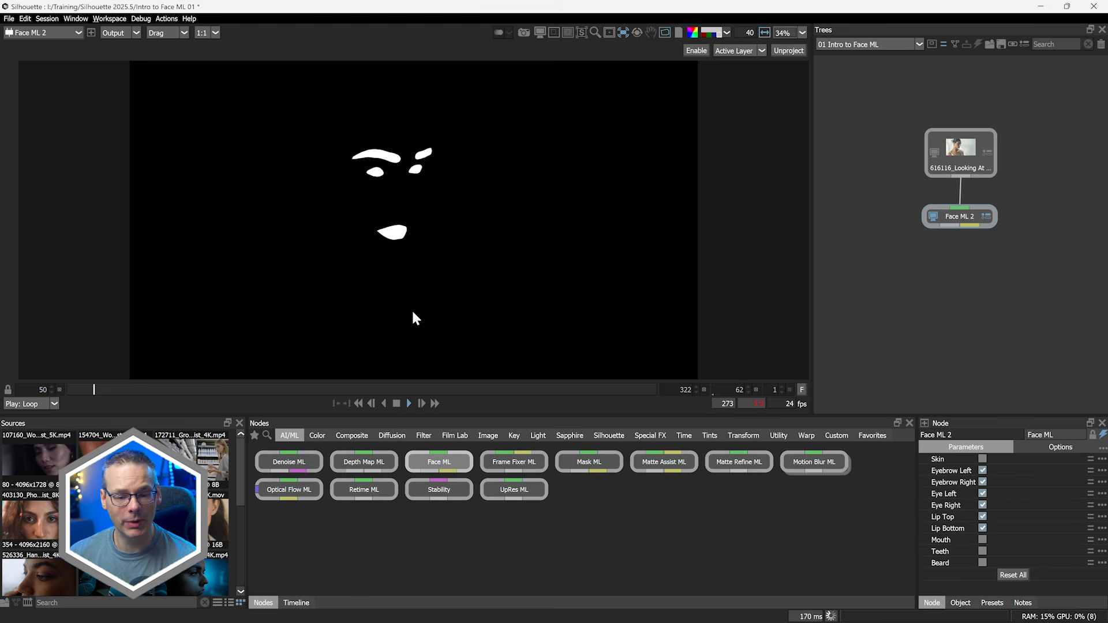
left_click(395, 403)
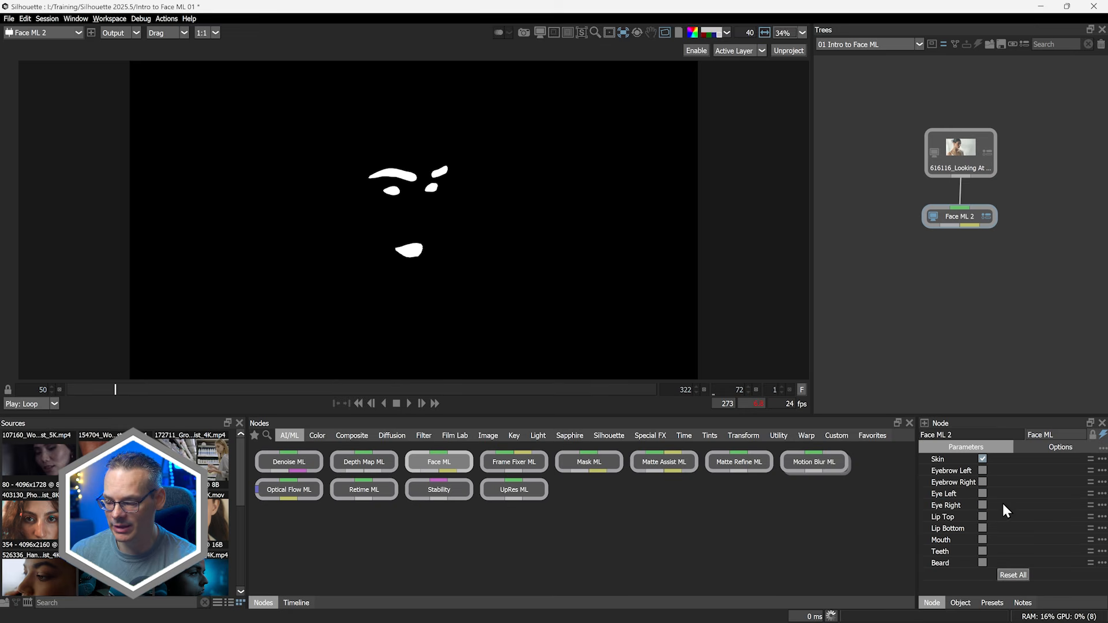
key("a")
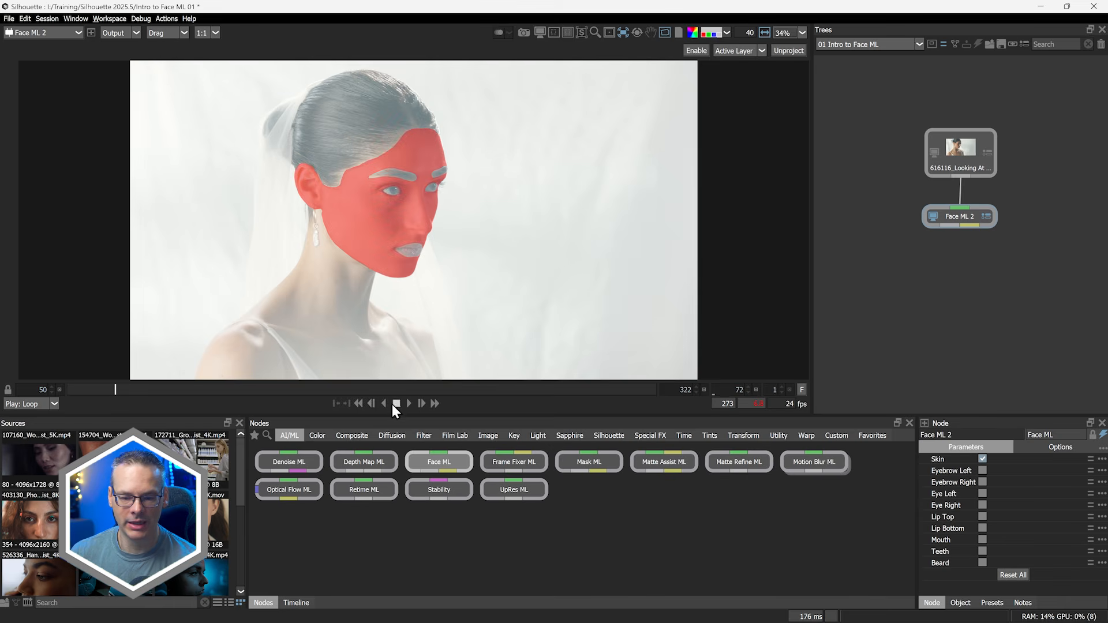
left_click(408, 402)
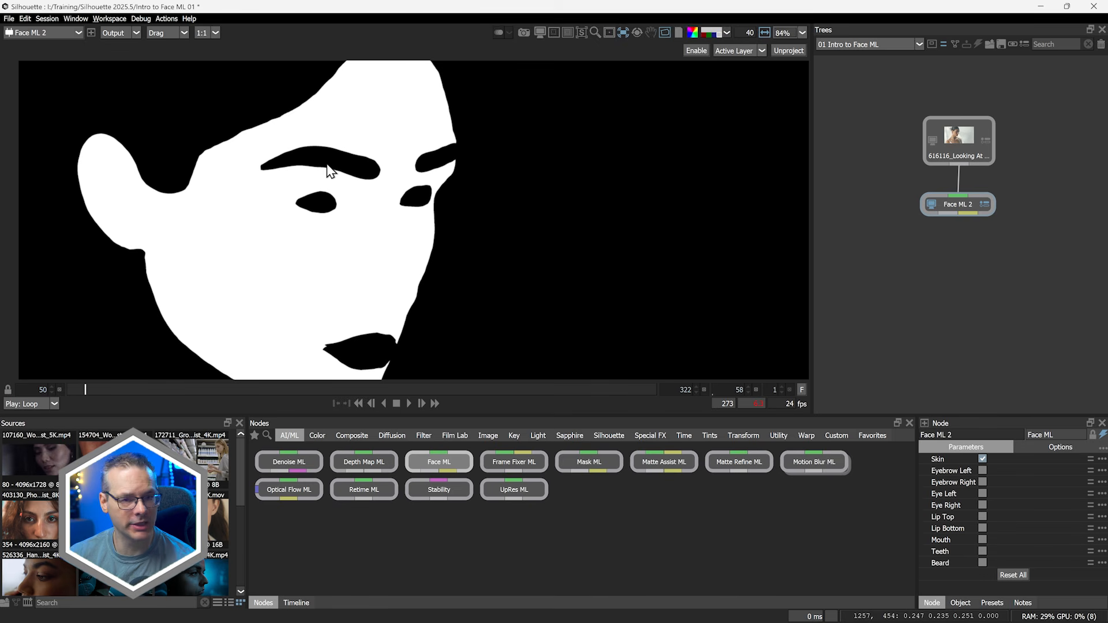
Add a Matte Repair node below Face ML 2 using the node search
left_click(927, 202)
key("Tab")
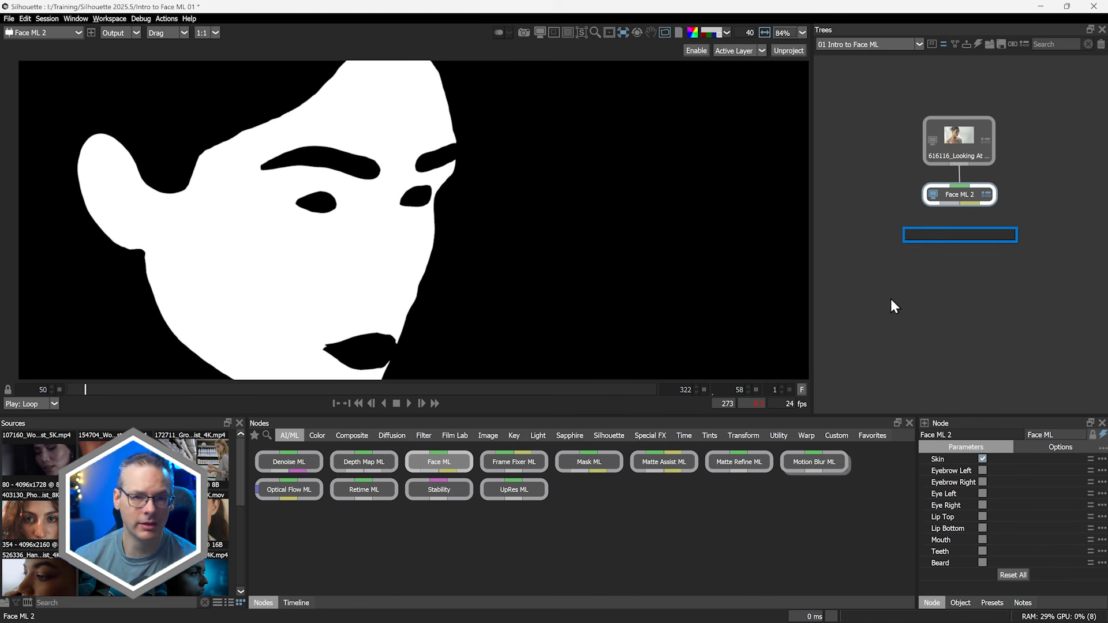
type("matte")
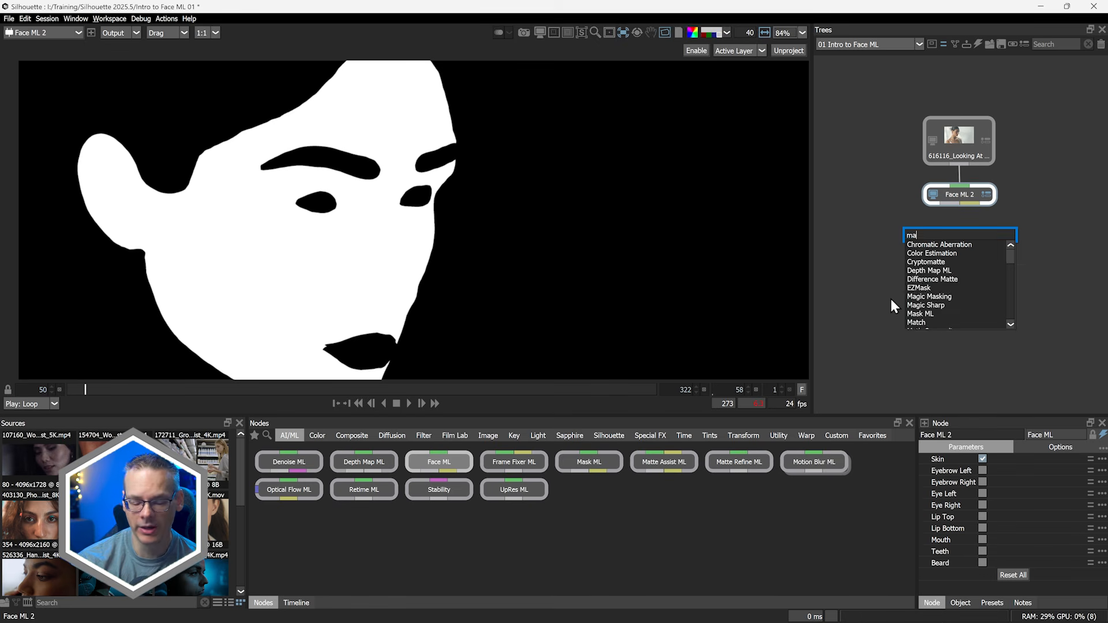
key("Down")
key("Down")
key("Down")
key("Down")
key("Down")
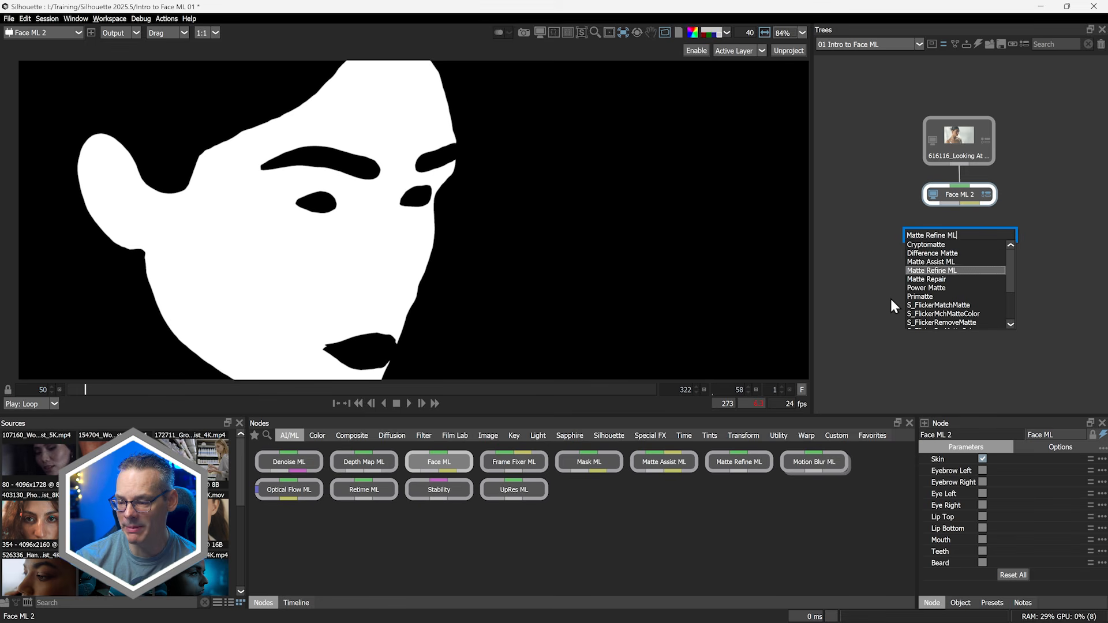
key("Return")
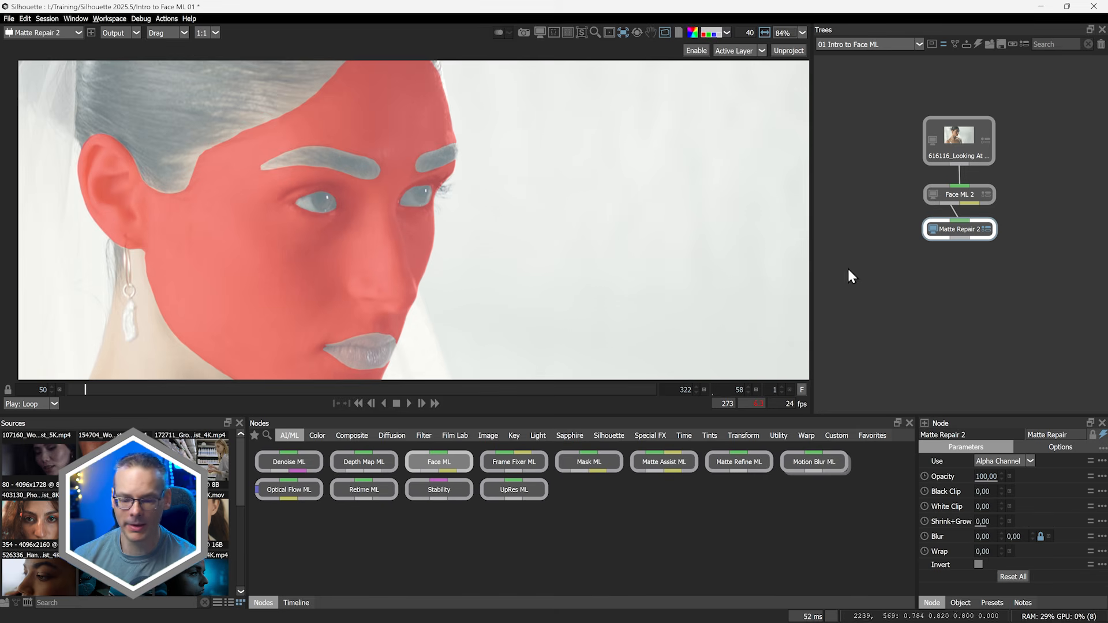
Set the Matte Repair blur to 6 and Shrink+Grow to about 0.3, toggling the alpha view to check the softened matte
left_click(984, 536)
type("10")
key("Return")
mouse_move(992, 540)
left_mouse_down()
mouse_move(989, 552)
mouse_move(987, 522)
left_mouse_up()
key("a")
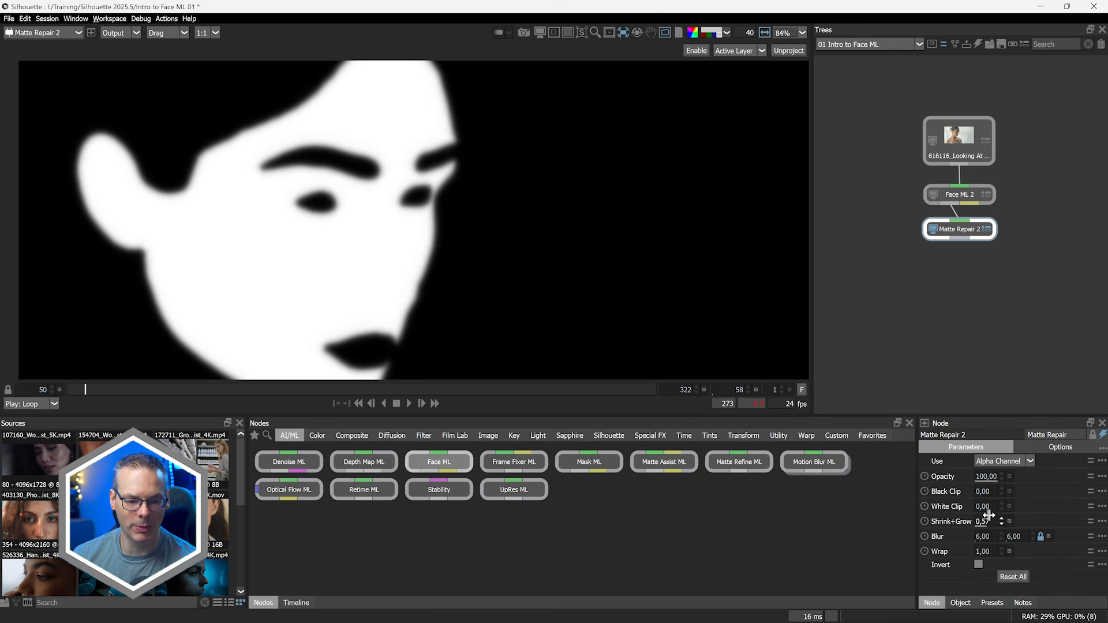
key("a")
key("shift+a")
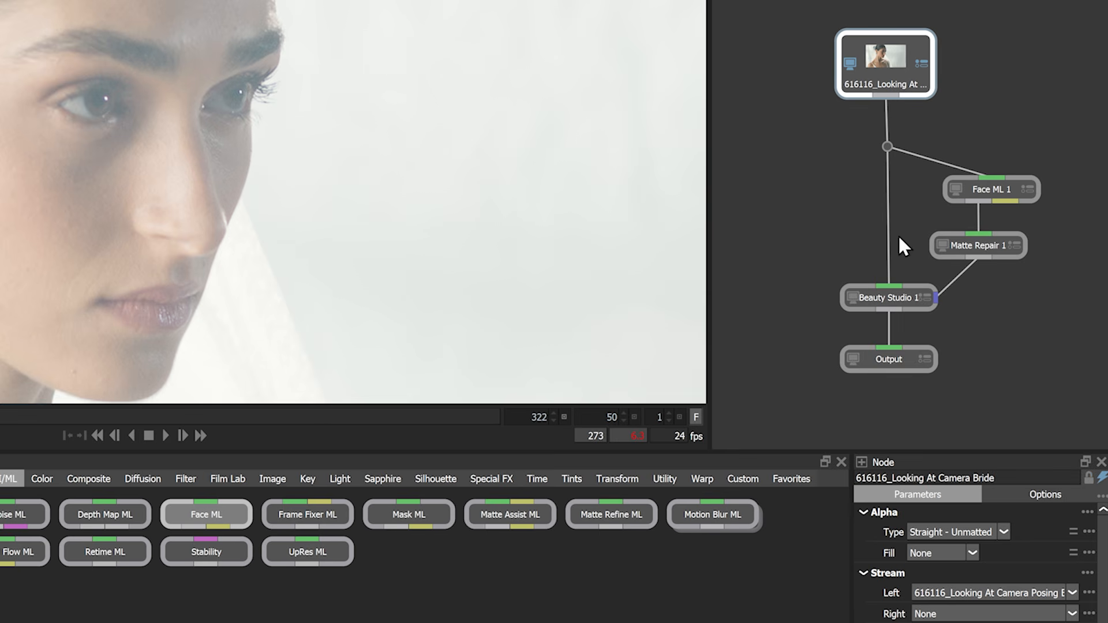
Inspect the Face ML, Matte Repair and Beauty Studio nodes, including Beauty Studio's Obey Matte settings
left_click(1003, 195)
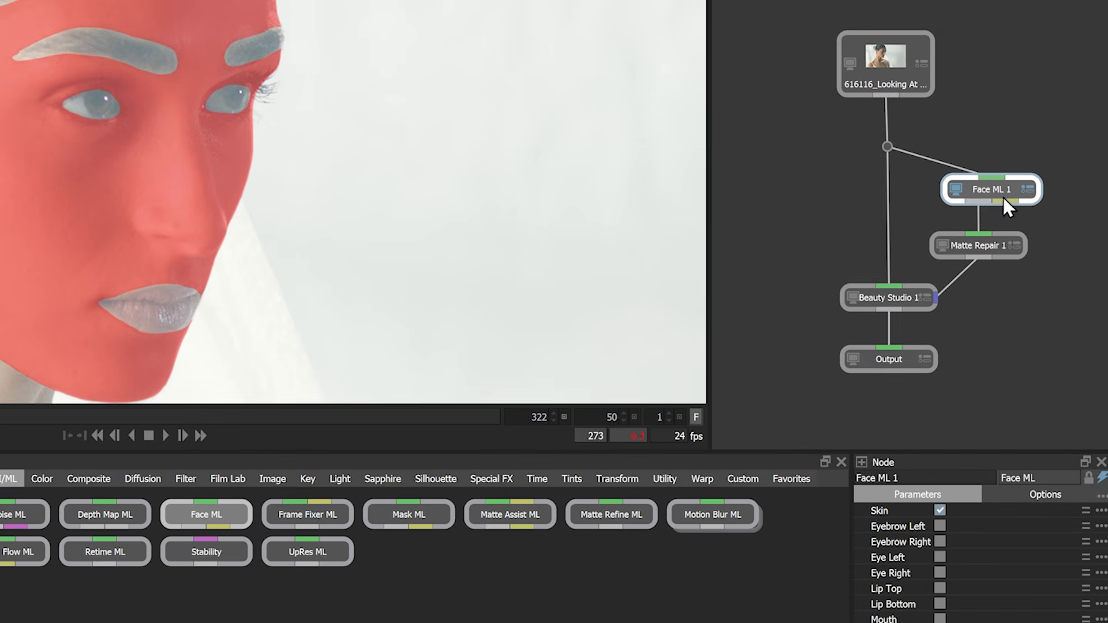
left_click(987, 249)
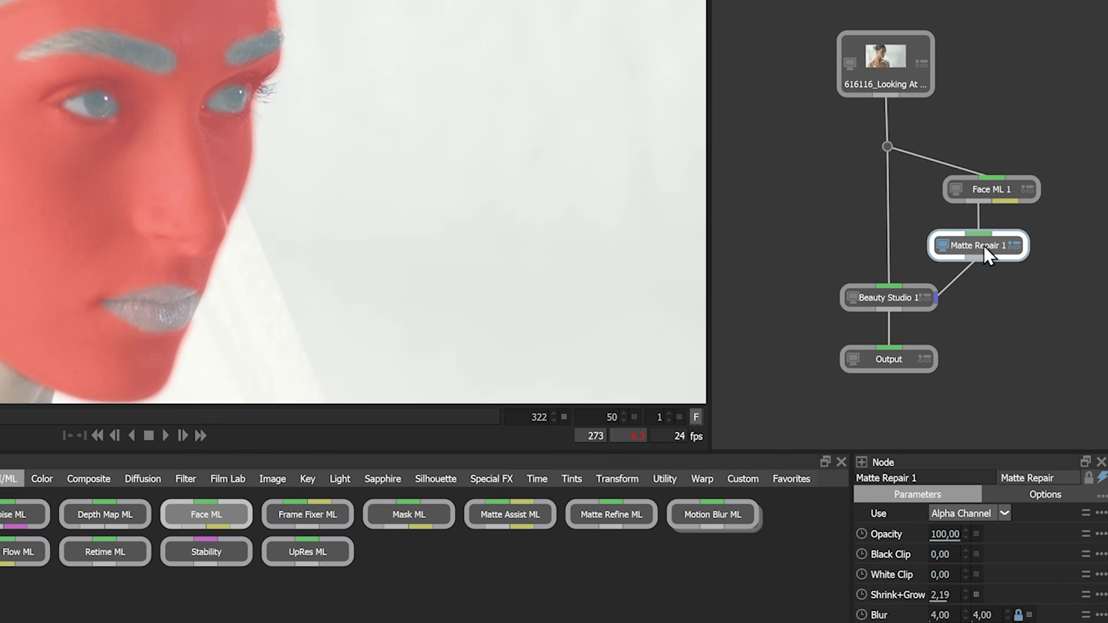
left_click(898, 298)
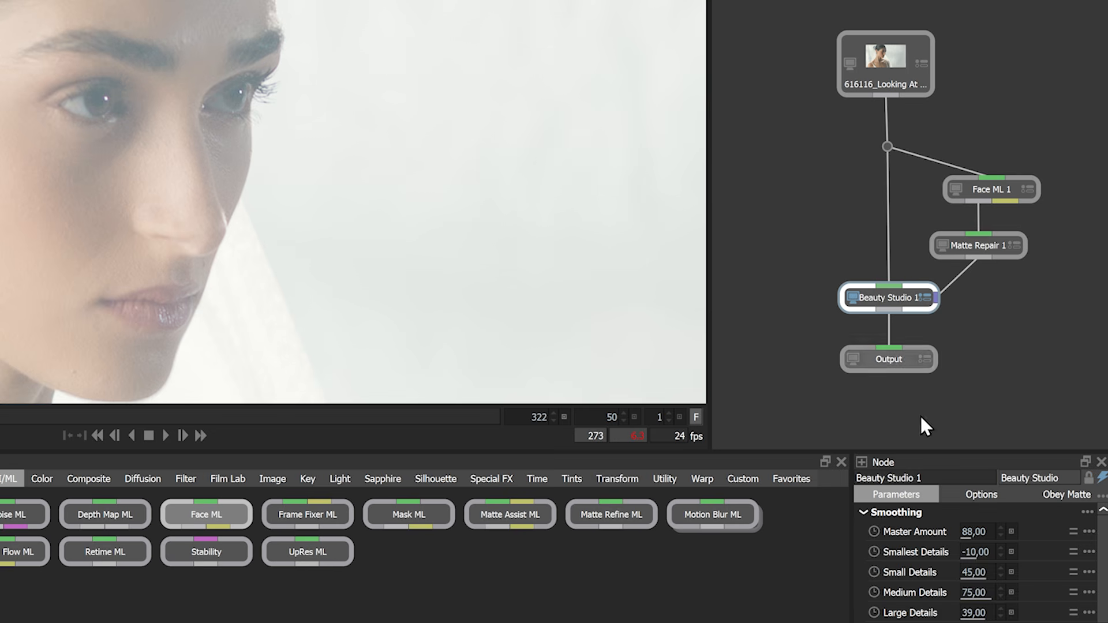
left_click(1043, 494)
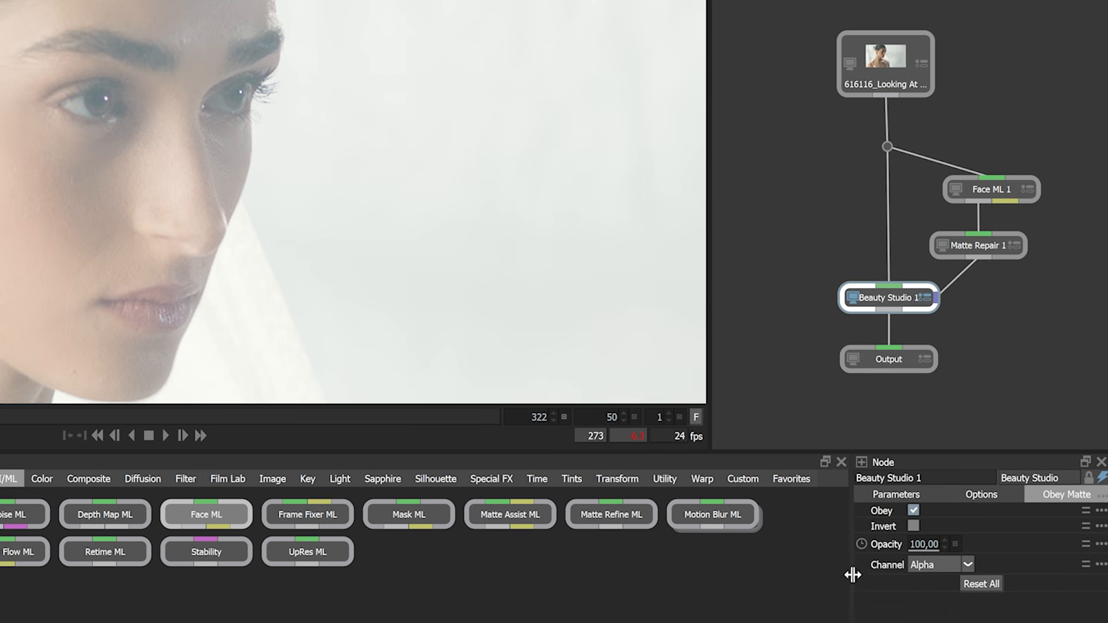
left_click_drag(854, 572, 829, 572)
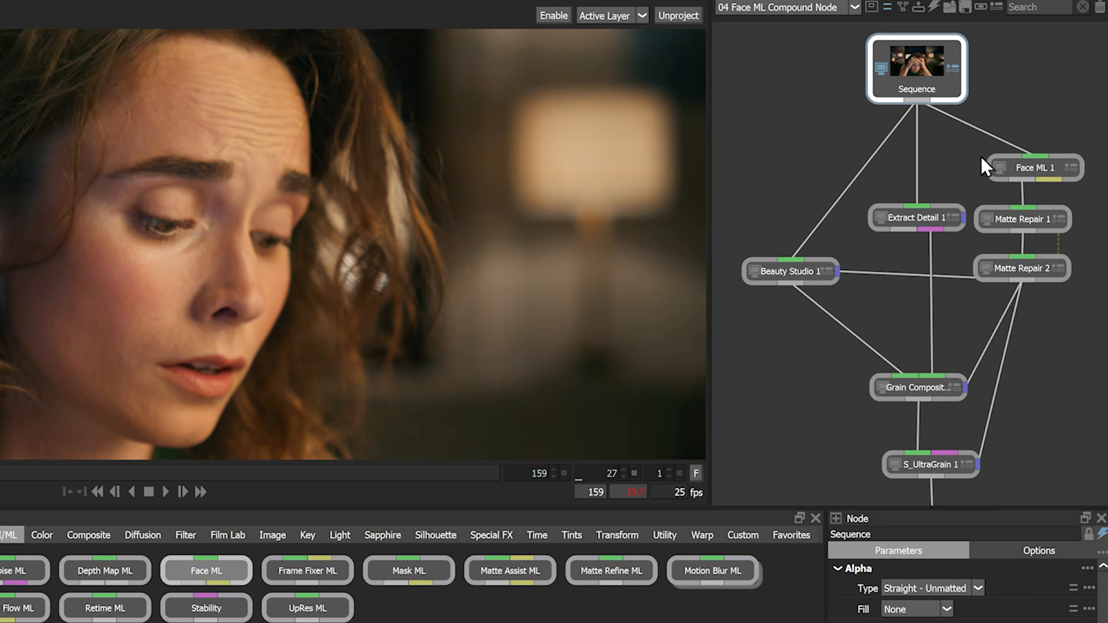
Select Matte Repair 1 in the compound tree and set its Shrink+Grow to about 9.14
left_click(1031, 170)
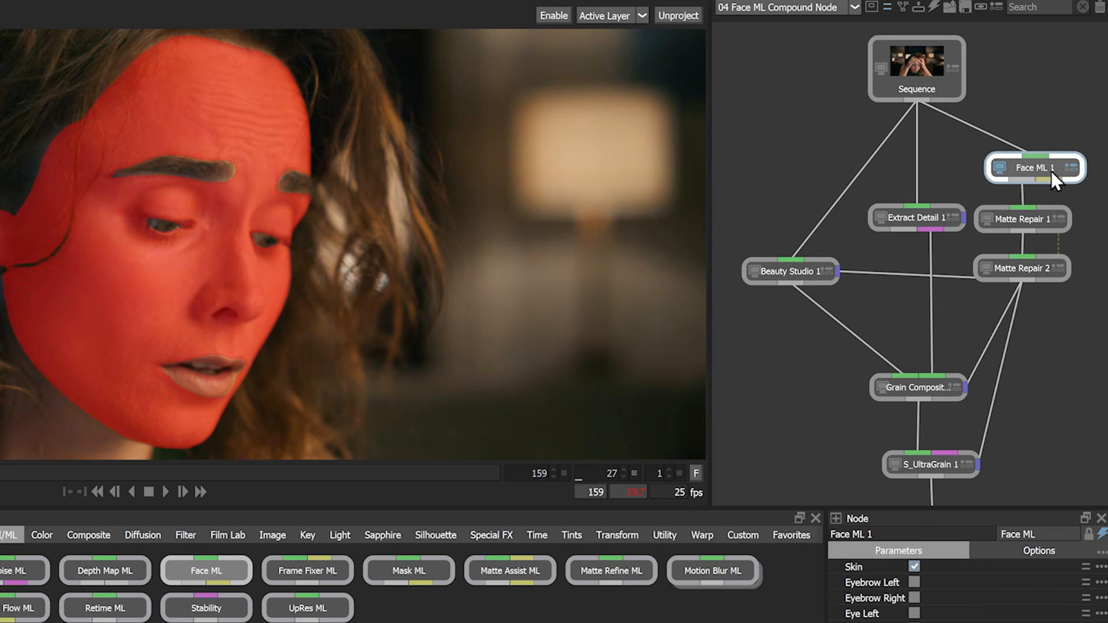
left_click(1060, 219)
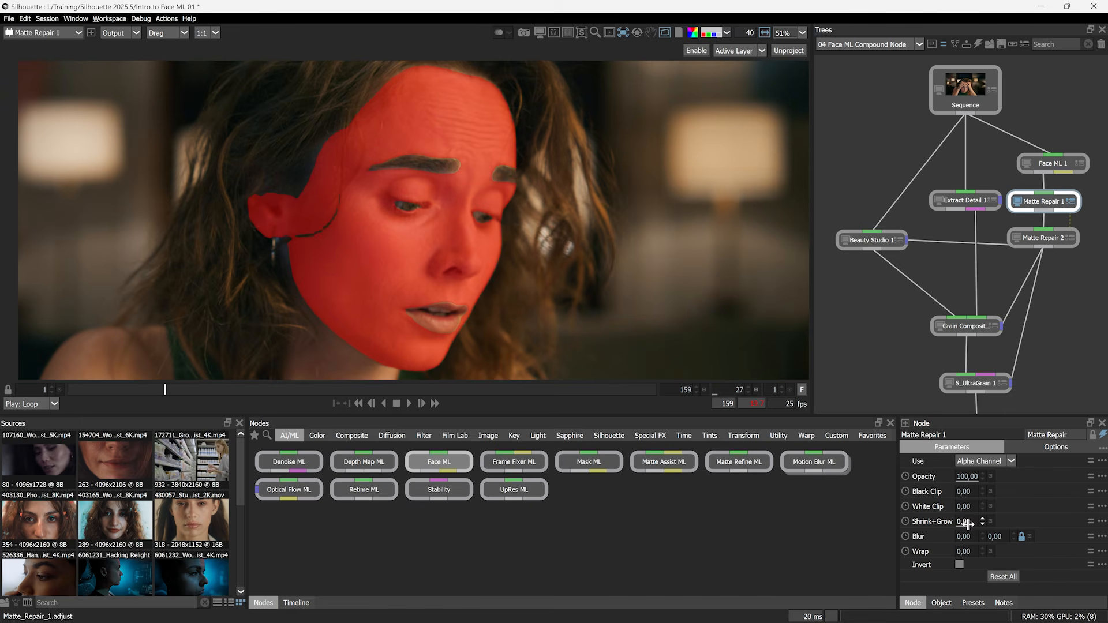
left_click_drag(974, 523, 983, 523)
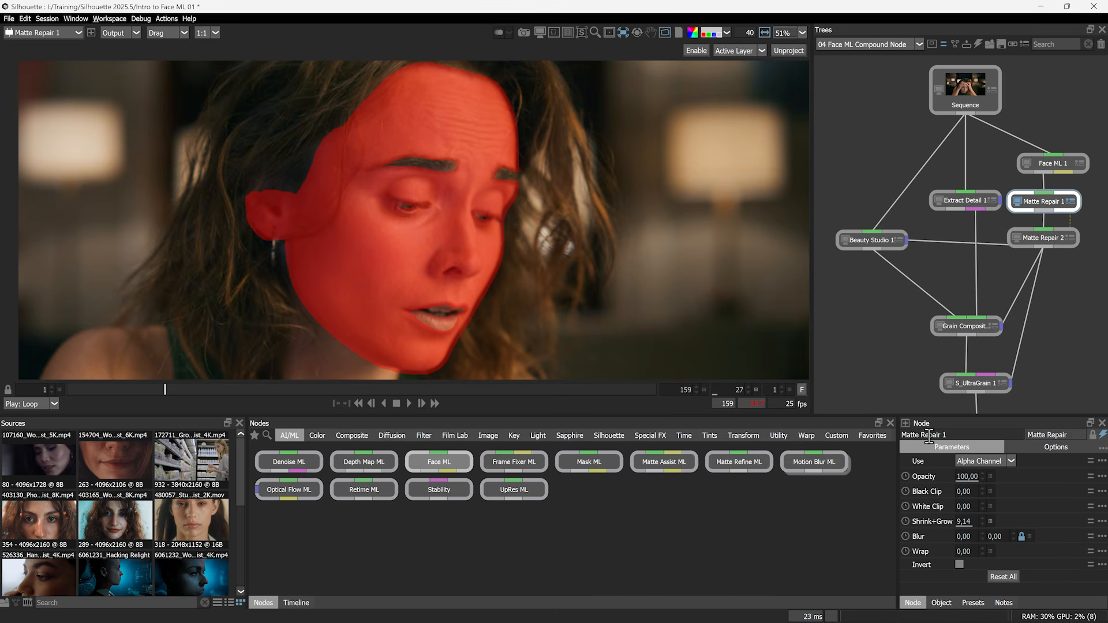
Link Matte Repair 2's Shrink+Grow to Matte Repair 1 with the expression Matte_Repair_1.adjust*-1
left_click(1103, 521)
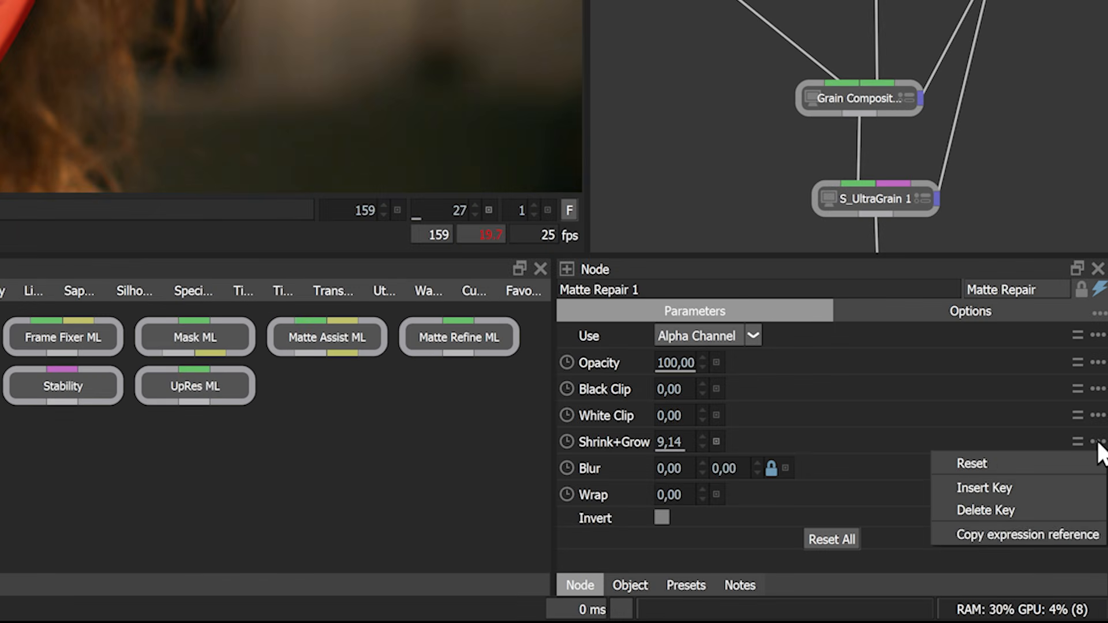
left_click(1072, 534)
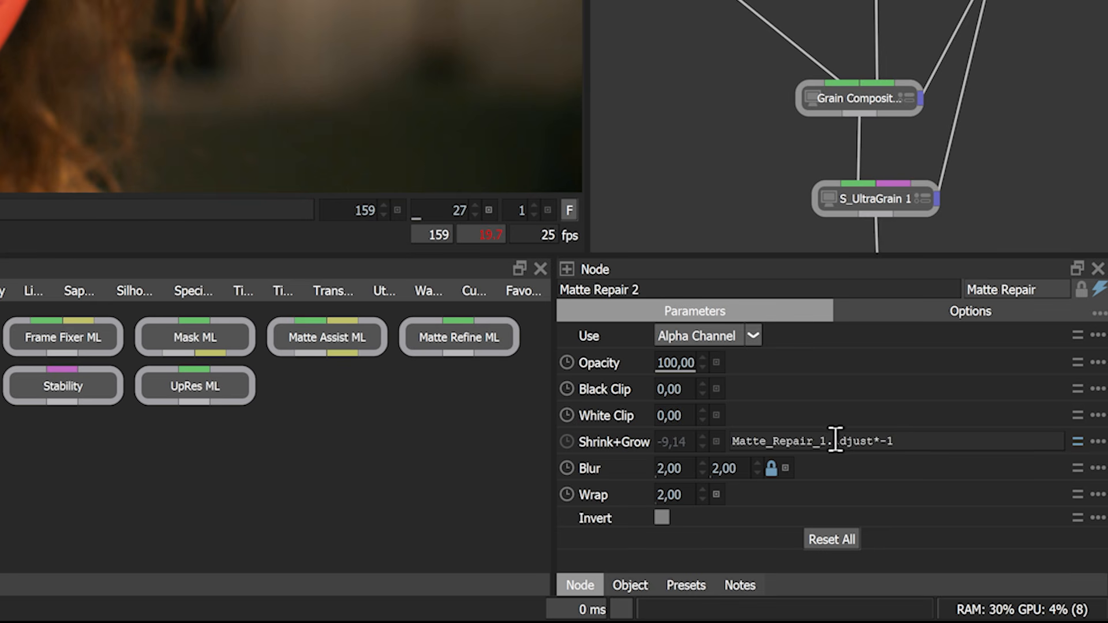
key("ctrl+a")
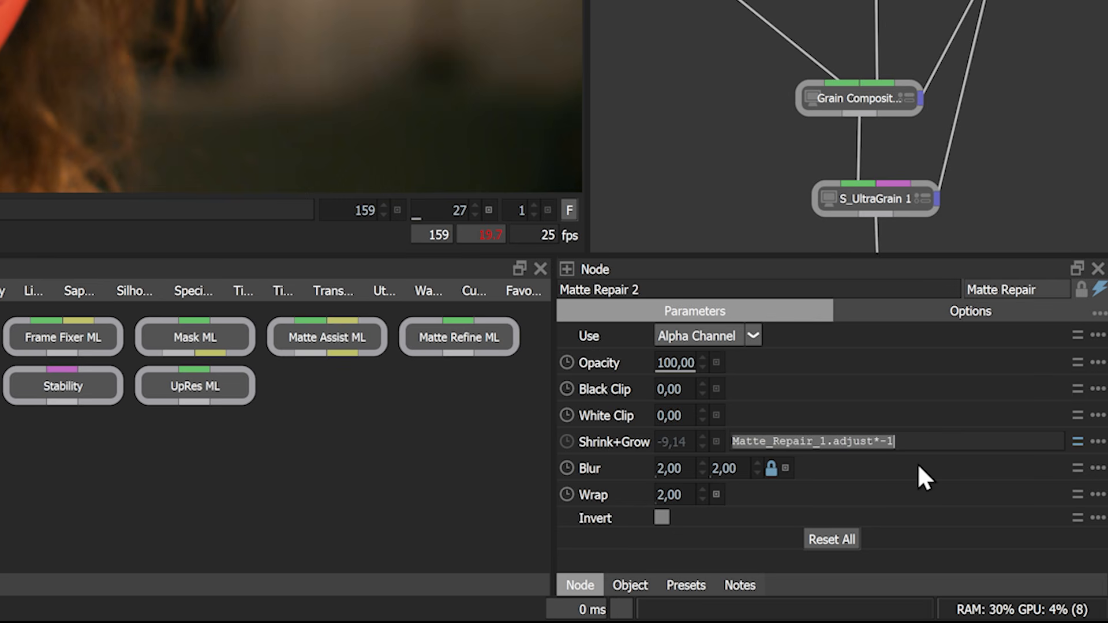
key("BackSpace")
key("ctrl+v")
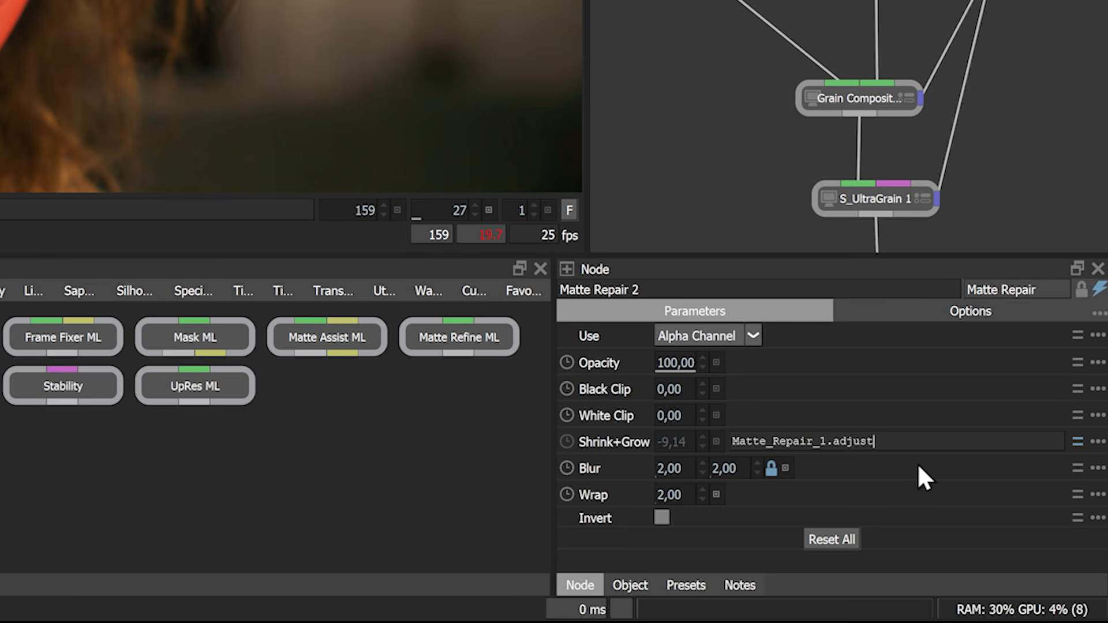
type("*-1")
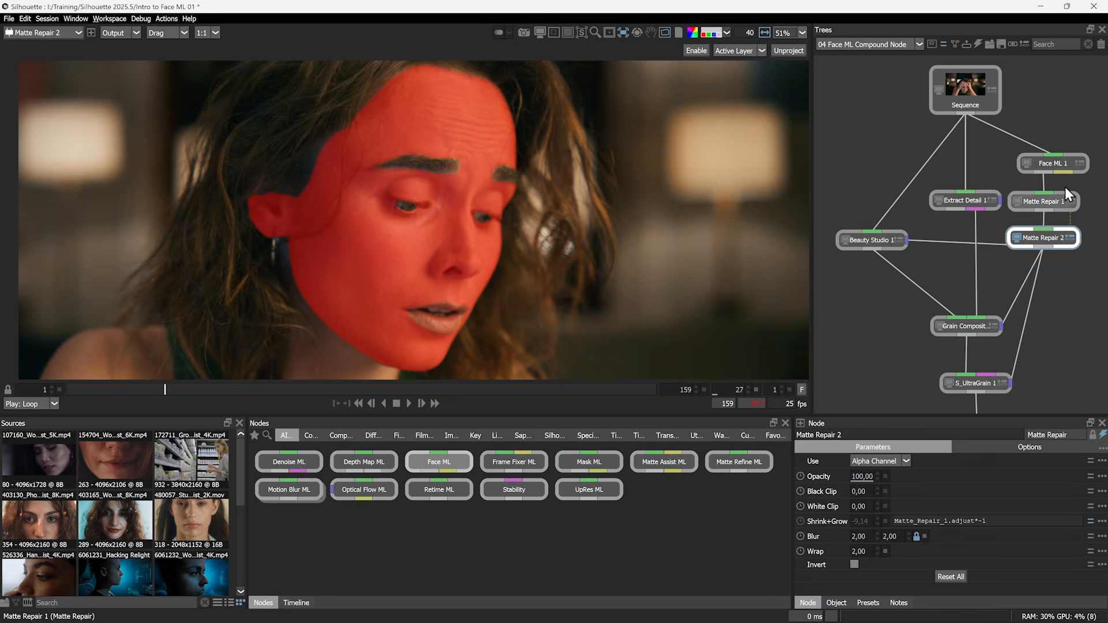
Select Beauty Studio 1 and raise its Master Amount to 83
left_click(885, 240)
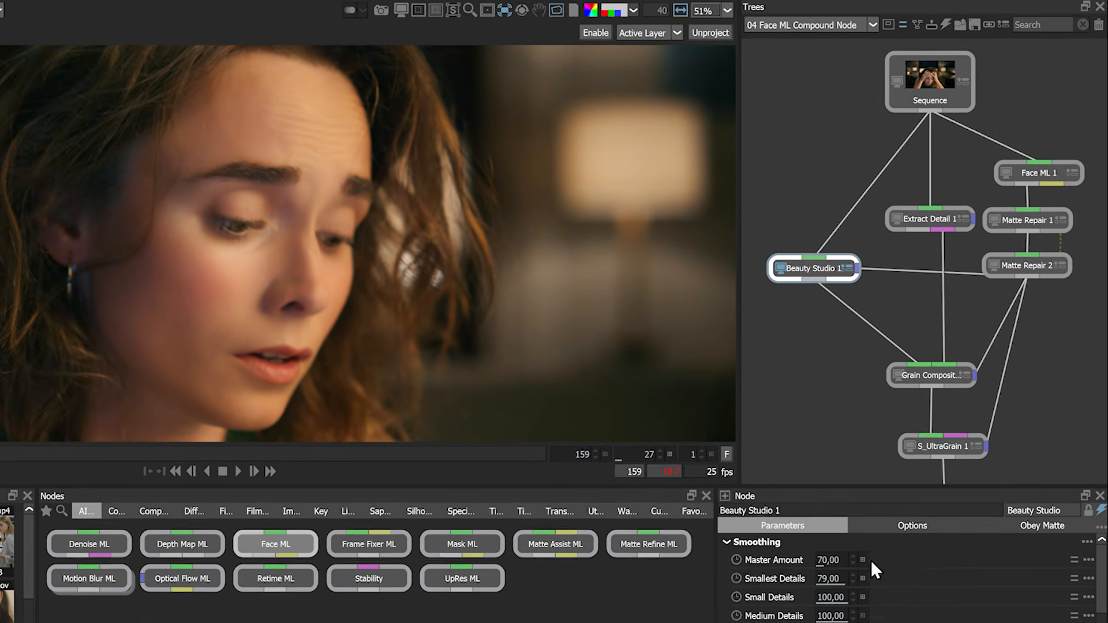
mouse_move(826, 559)
left_mouse_down()
mouse_move(881, 556)
mouse_move(845, 554)
left_mouse_up()
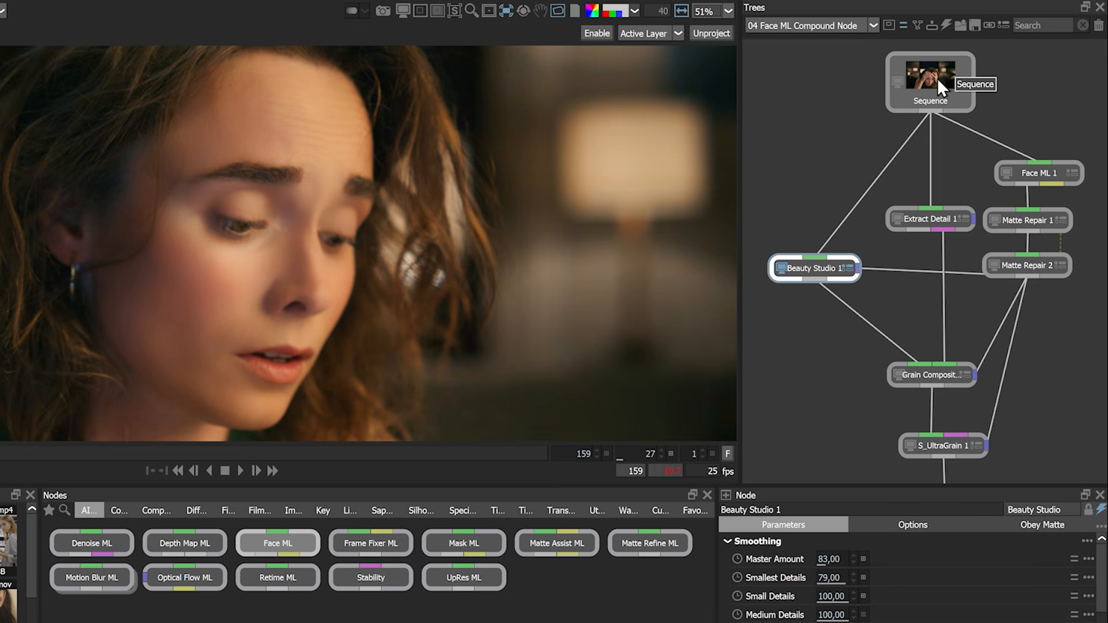
Examine the Sequence source, the Extract Detail node's detail layer, and the Beauty Studio result
left_click(937, 78)
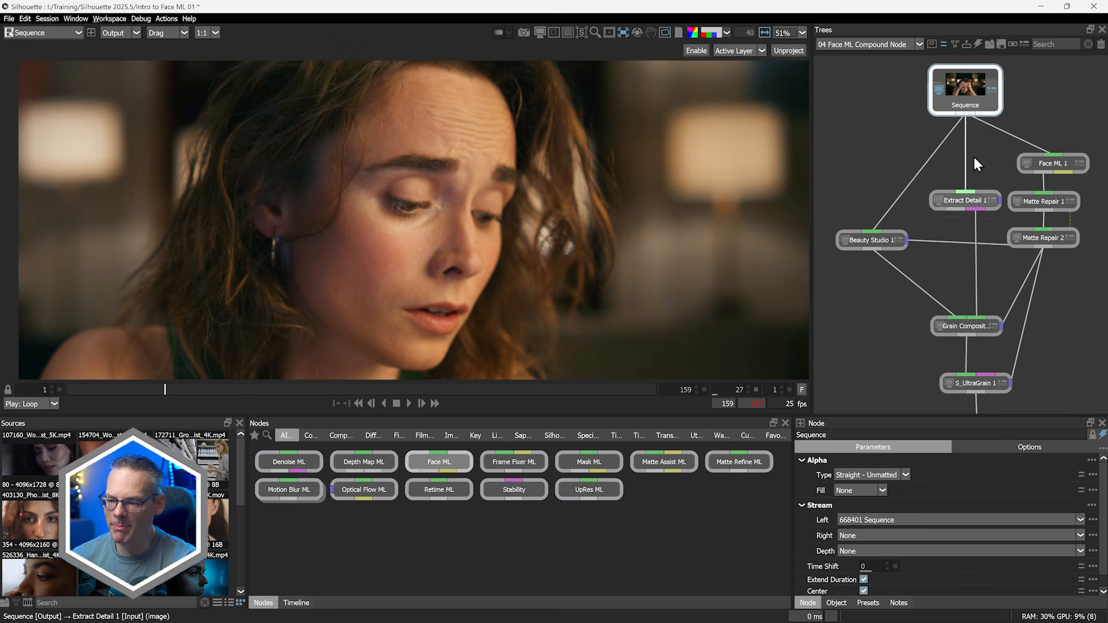
left_click(963, 202)
key("3")
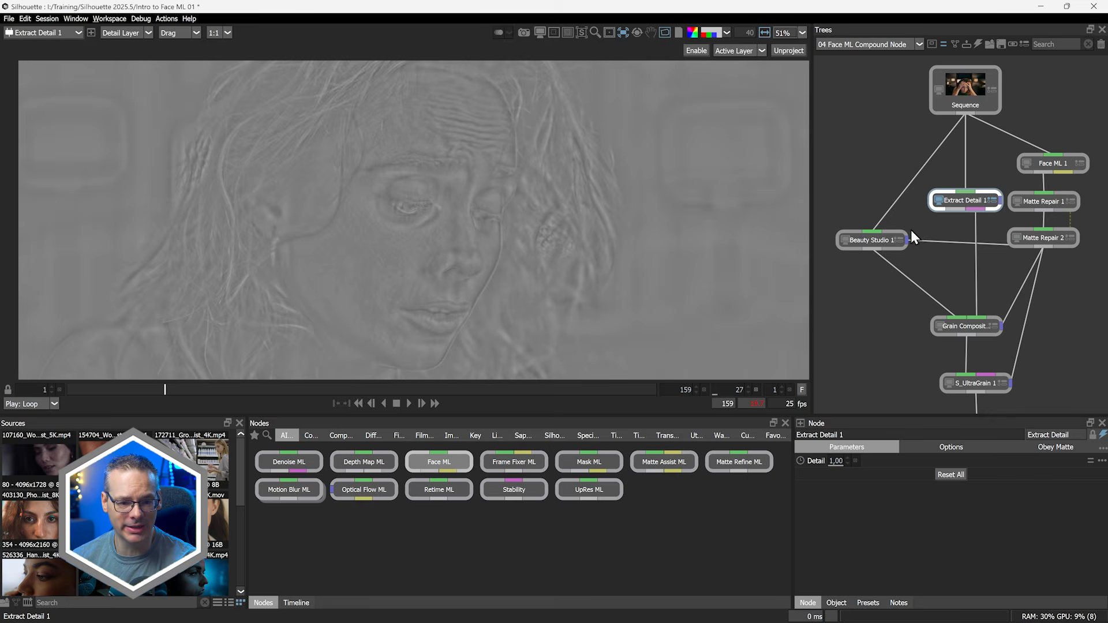
key("1")
key("3")
key("1")
left_click(875, 243)
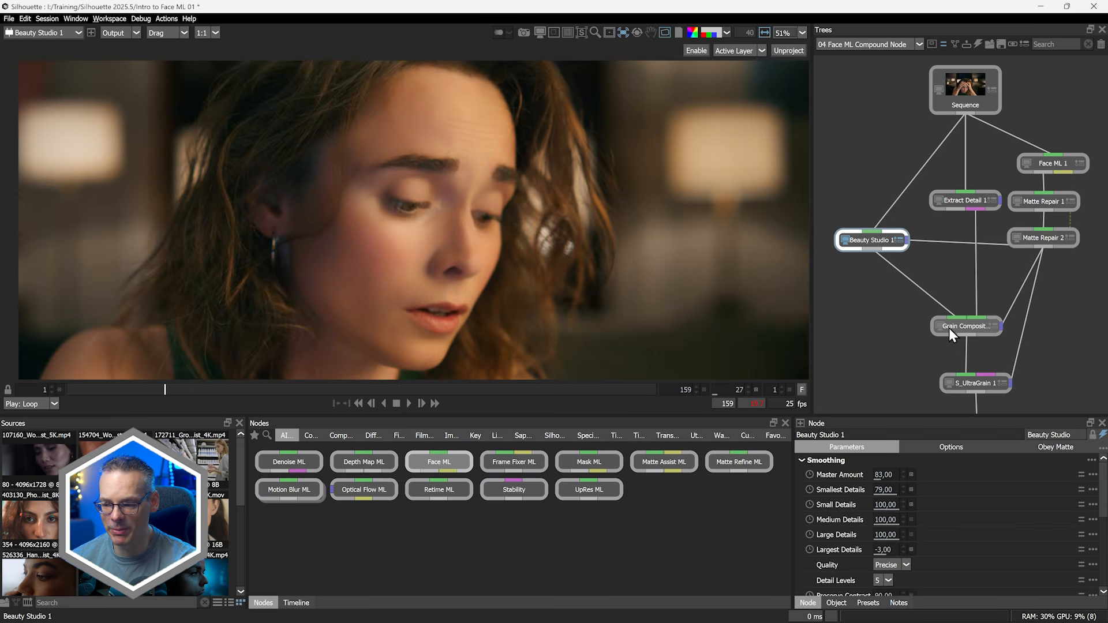
Set Grain Composite 1's opacity to 35
left_click(965, 328)
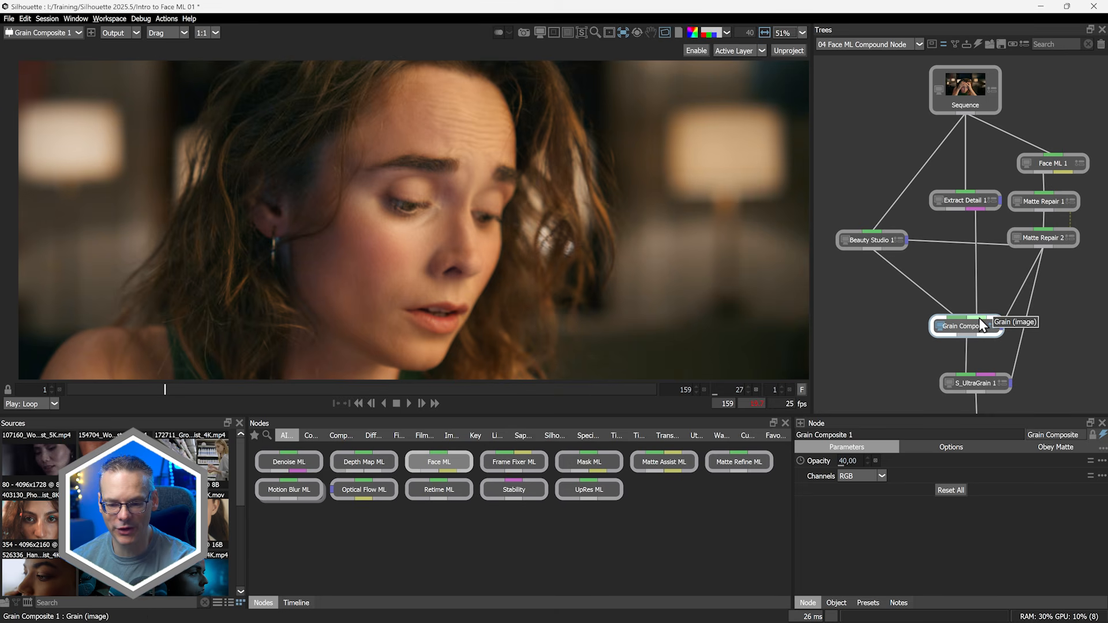
left_click_drag(847, 461, 772, 472)
left_click_drag(688, 494, 841, 482)
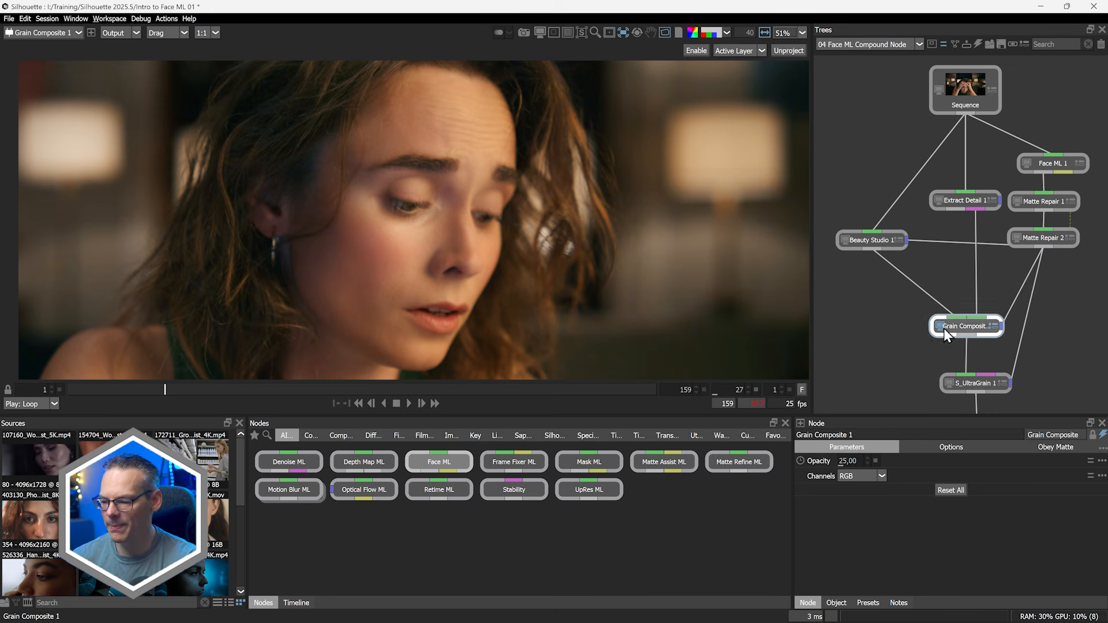
left_click_drag(847, 462, 852, 463)
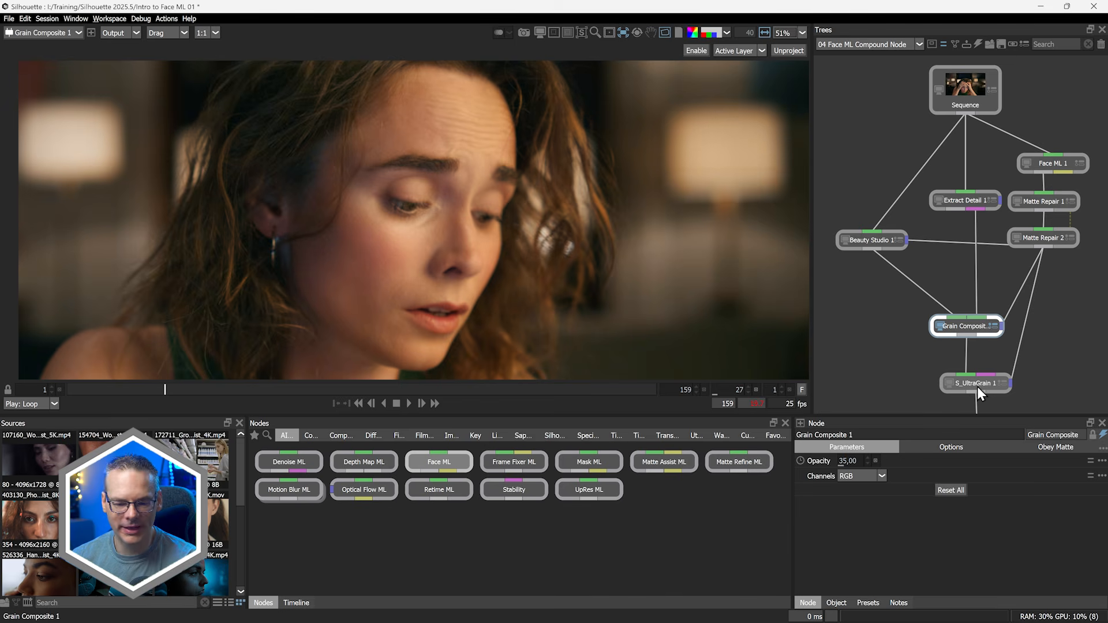
View the S_UltraGrain 1 node's output in the viewer
double_click(978, 387)
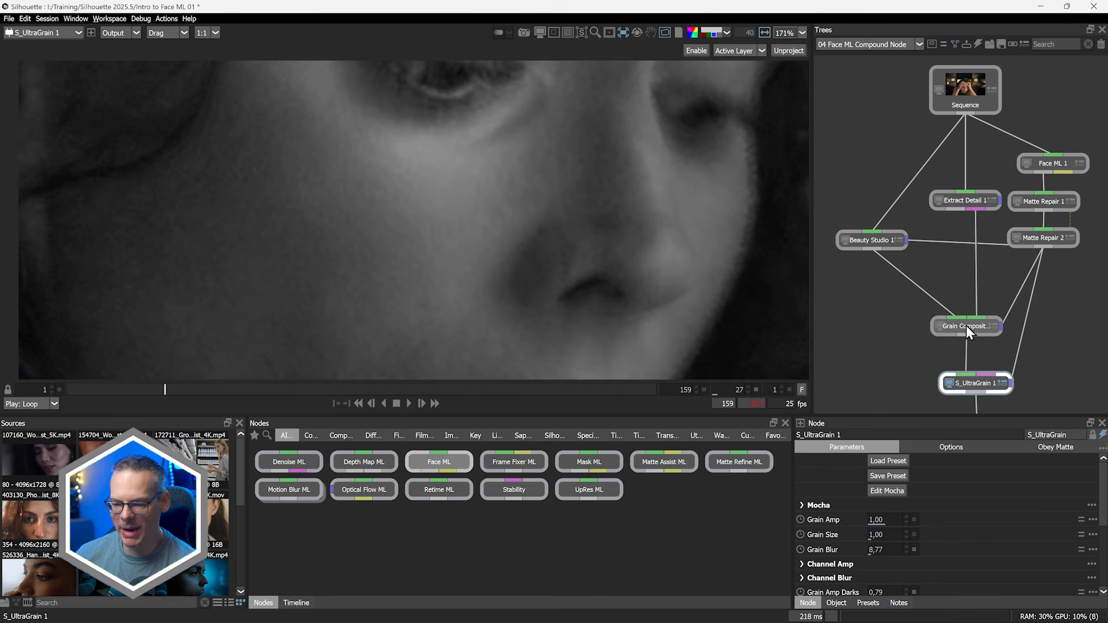
key("shift+r")
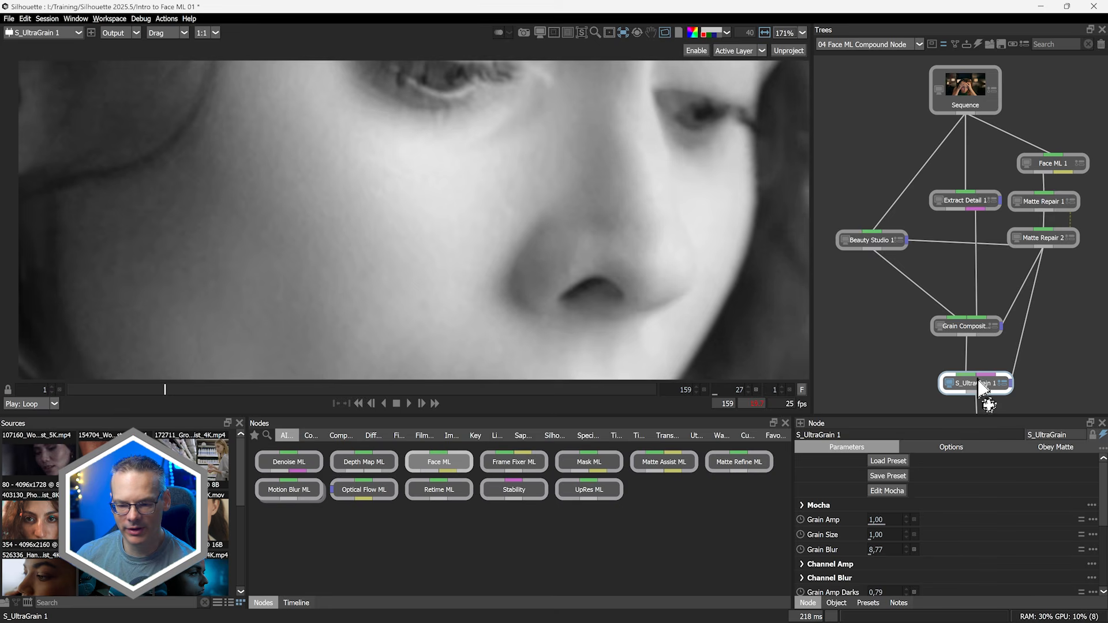
key("shift+r")
key("f")
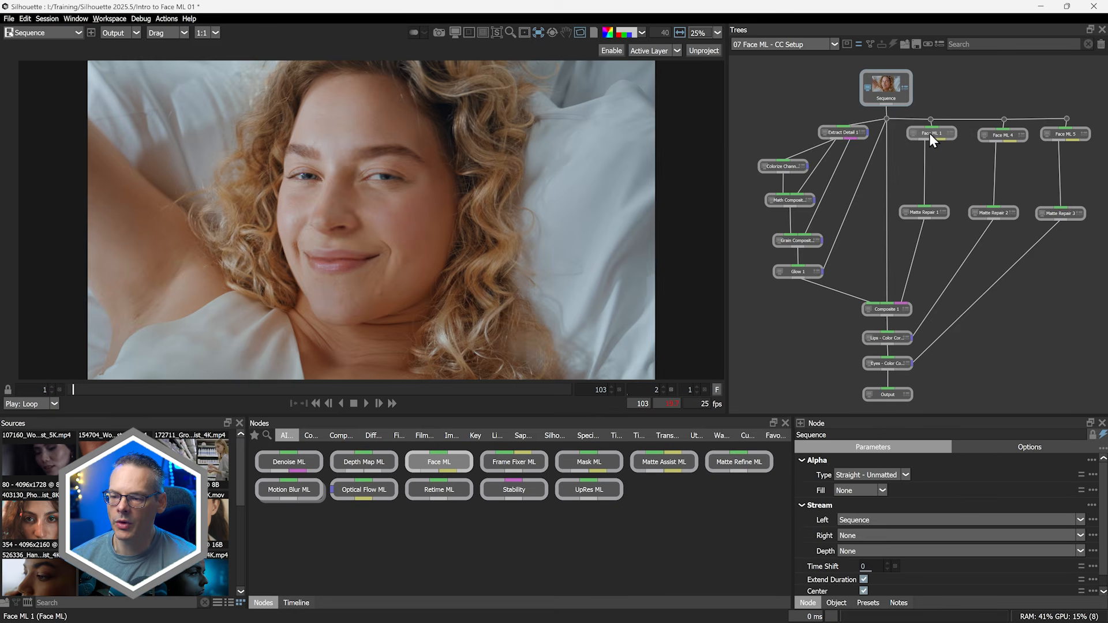
Select Face ML 1 in the colour-correction setup tree to view its skin matte
left_click(933, 132)
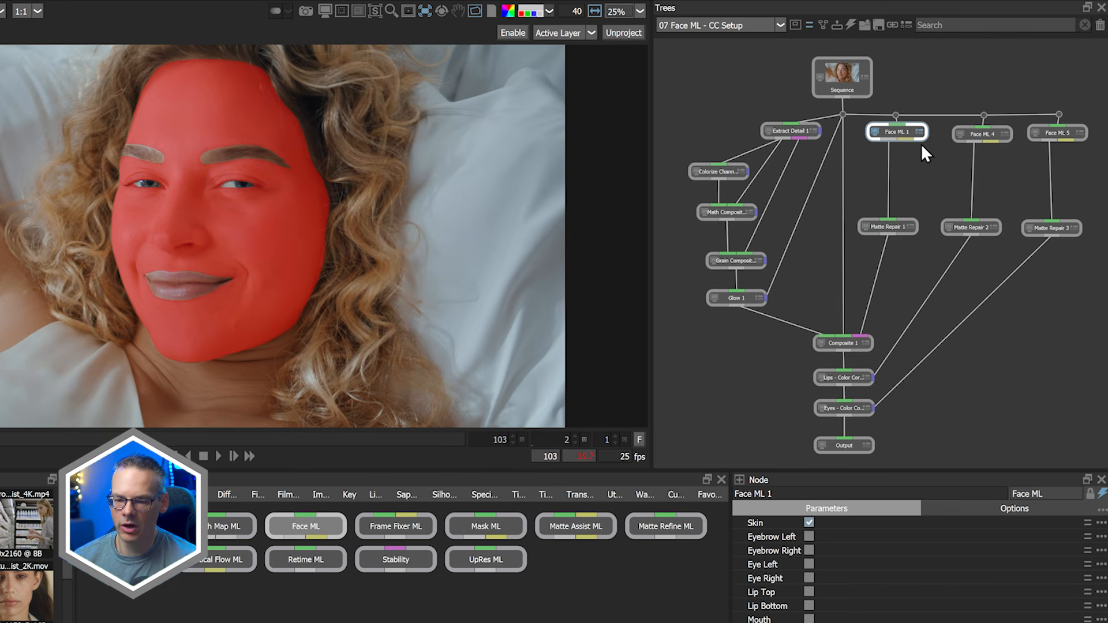
View the Face ML 4 and Face ML 5 mattes and scrub through the shot
left_click(991, 134)
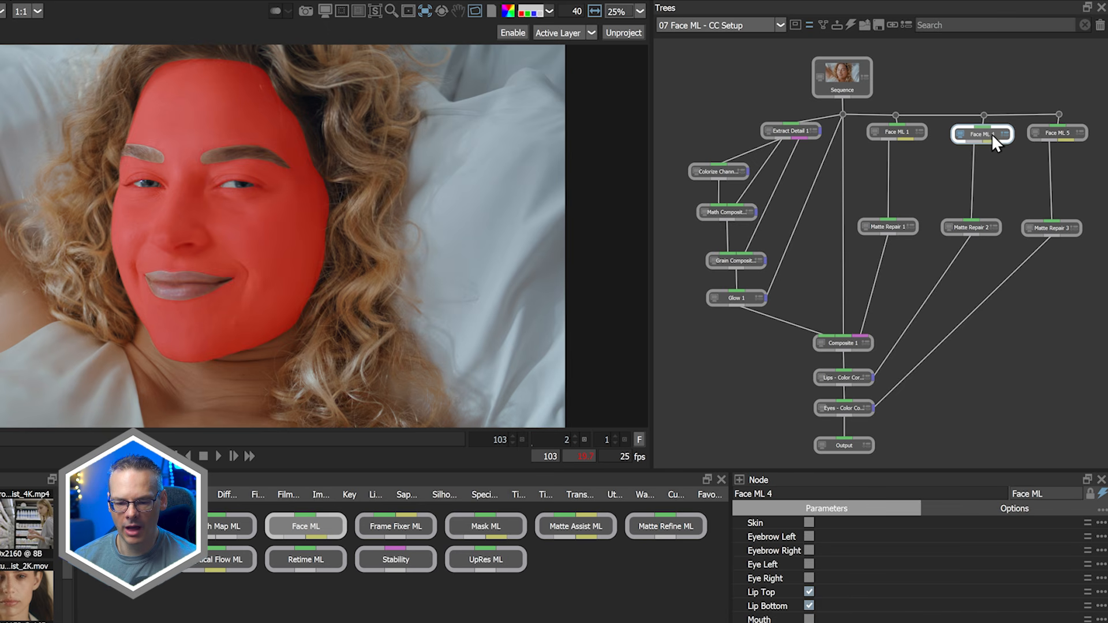
left_click(1061, 135)
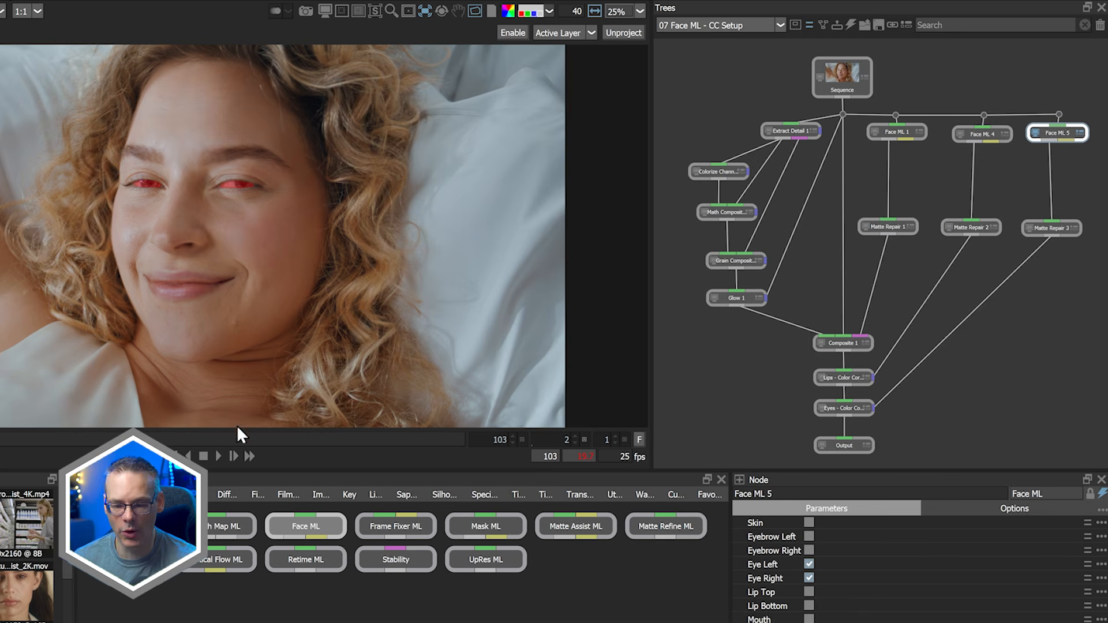
left_click(203, 439)
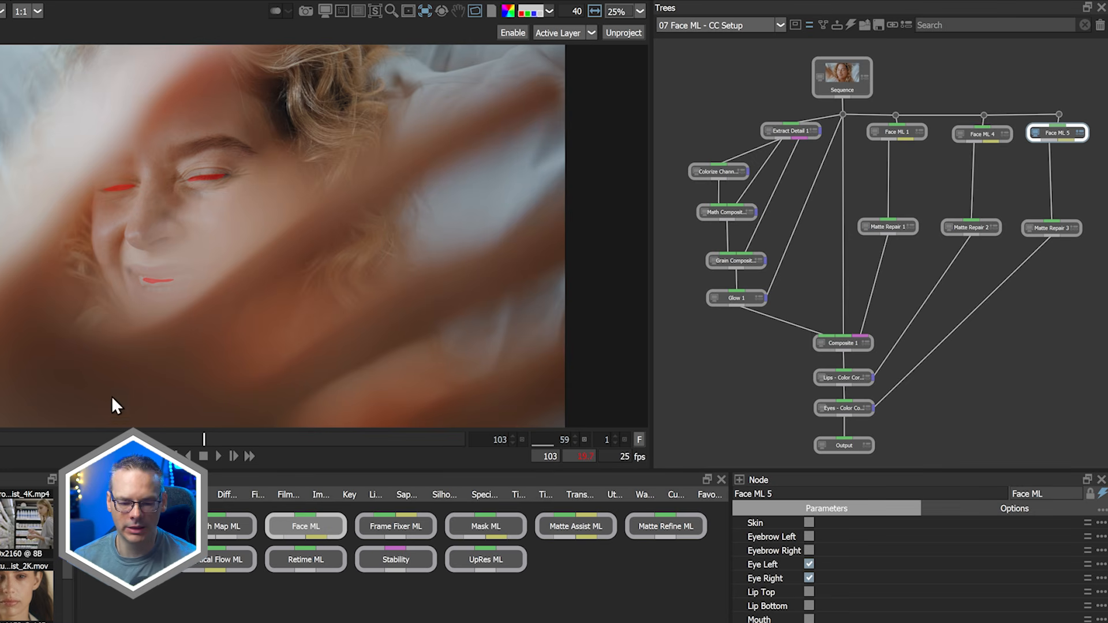
left_click(0, 439)
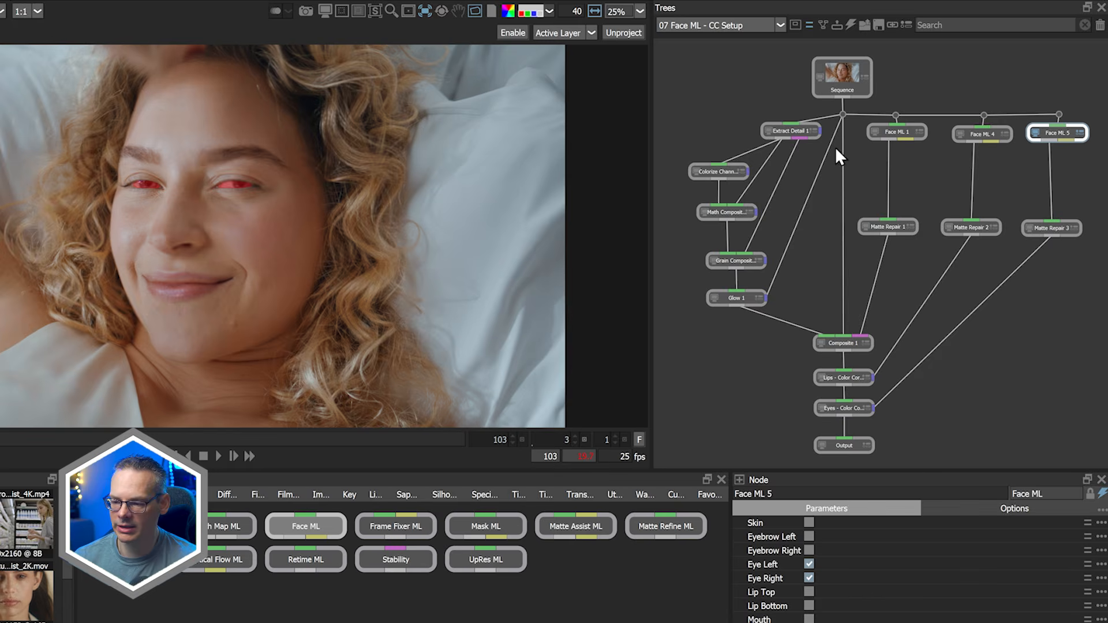
Step through Face ML 1, Colorize Channel, Math Composite, Grain Composite and Glow, comparing each with the source Sequence
left_click(896, 132)
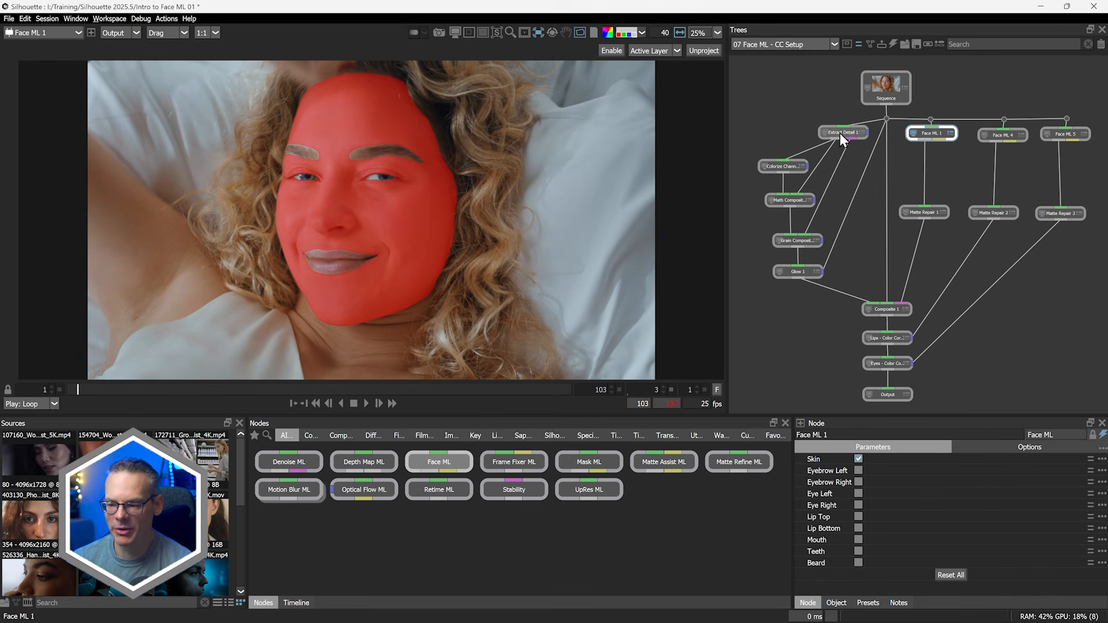
left_click(791, 166)
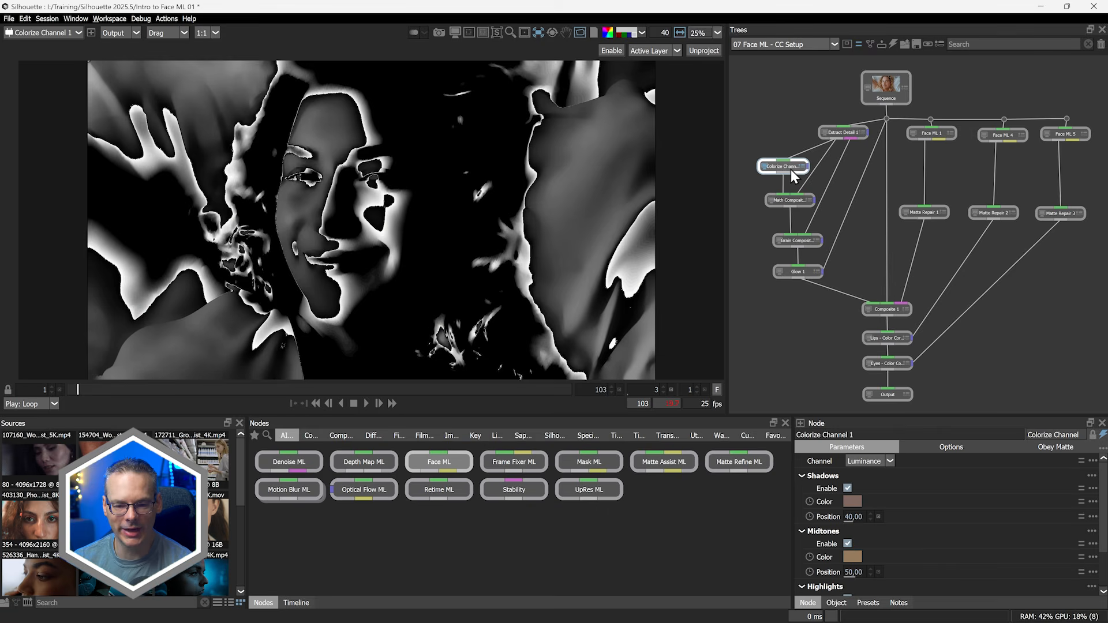
left_click(799, 200)
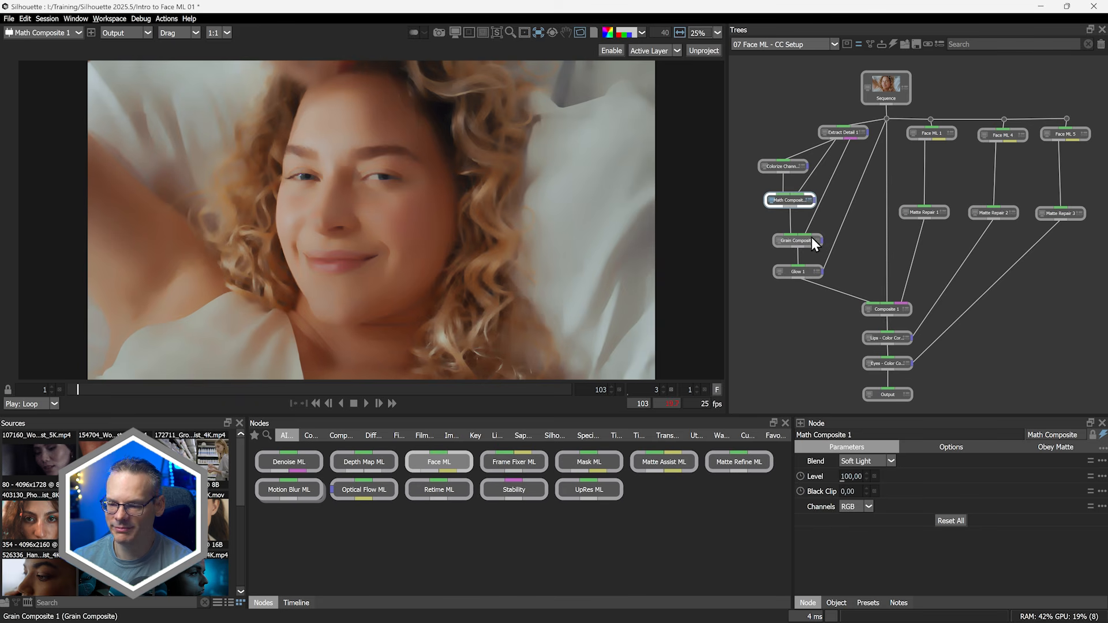
left_click(882, 89)
left_click(790, 199)
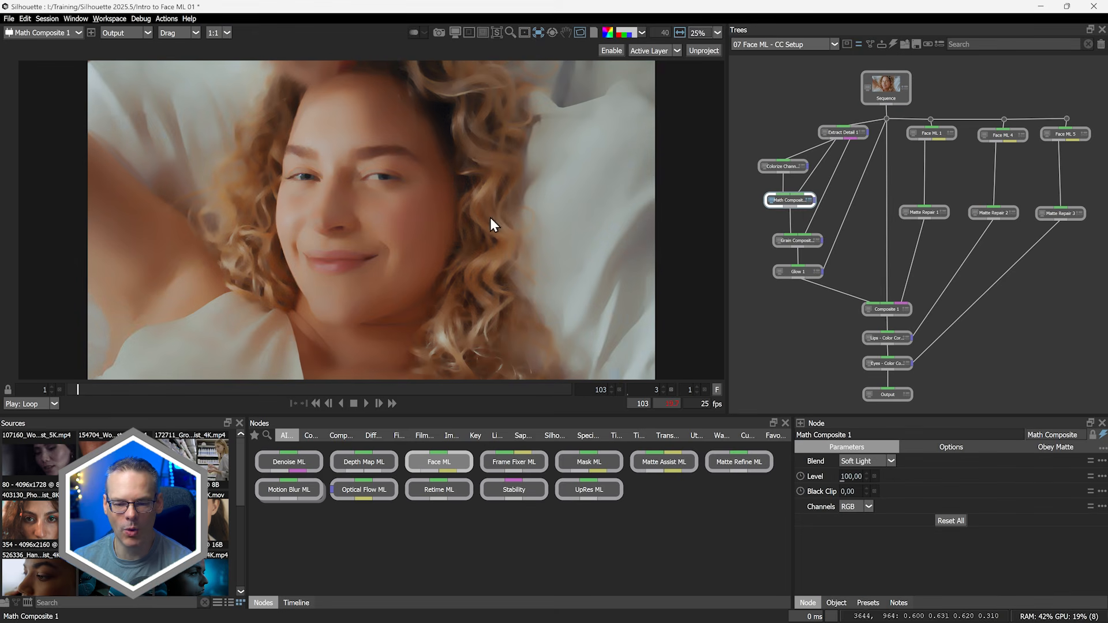
left_click(799, 241)
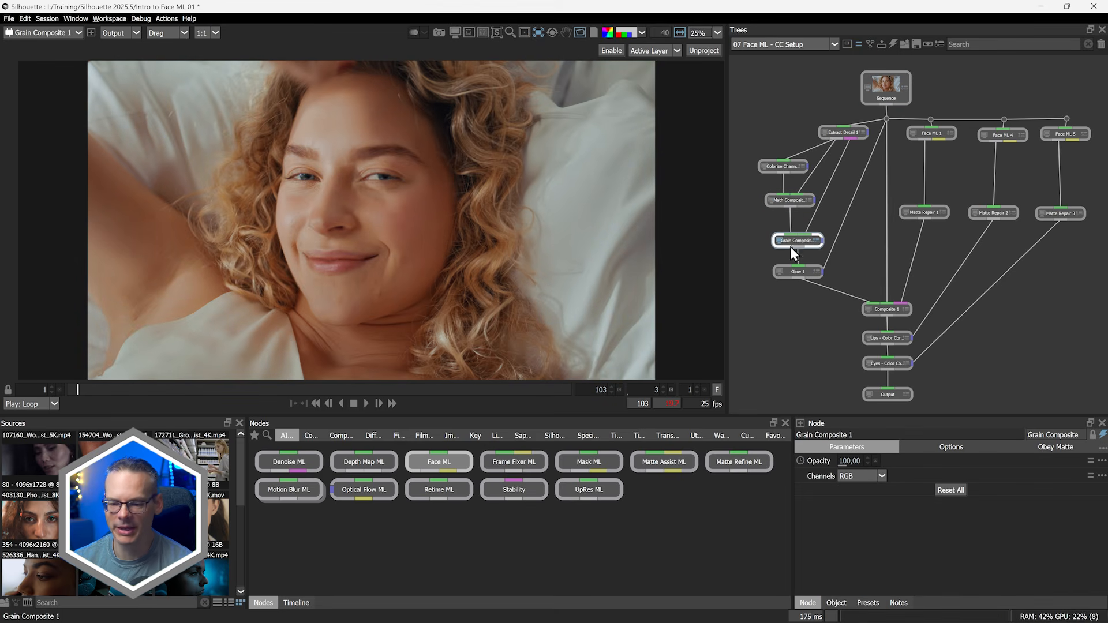
left_click(874, 77)
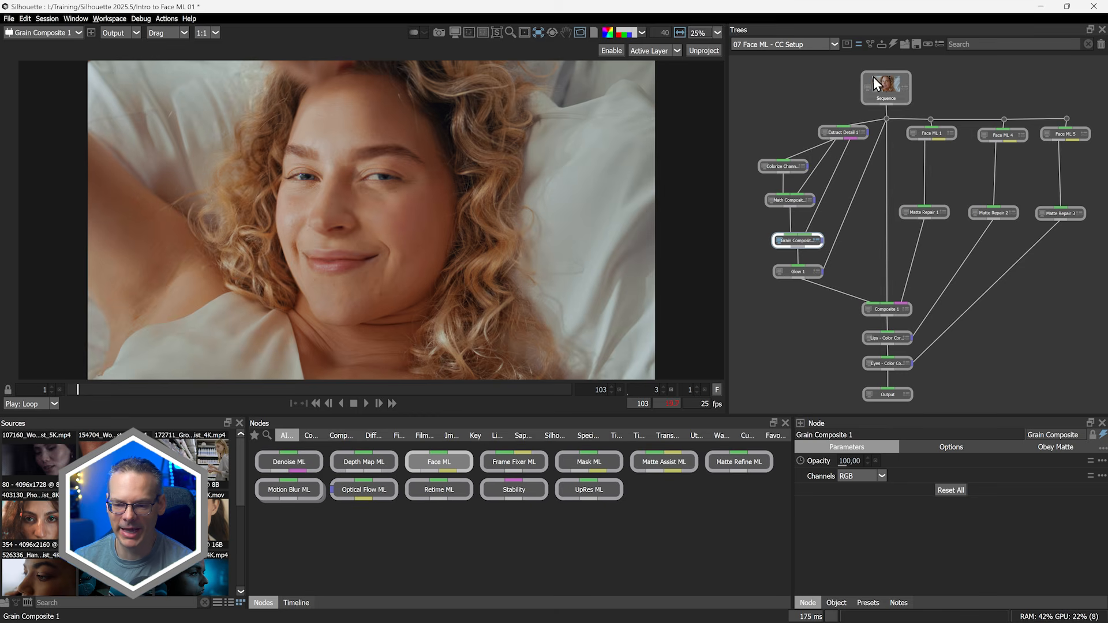
left_click(799, 241)
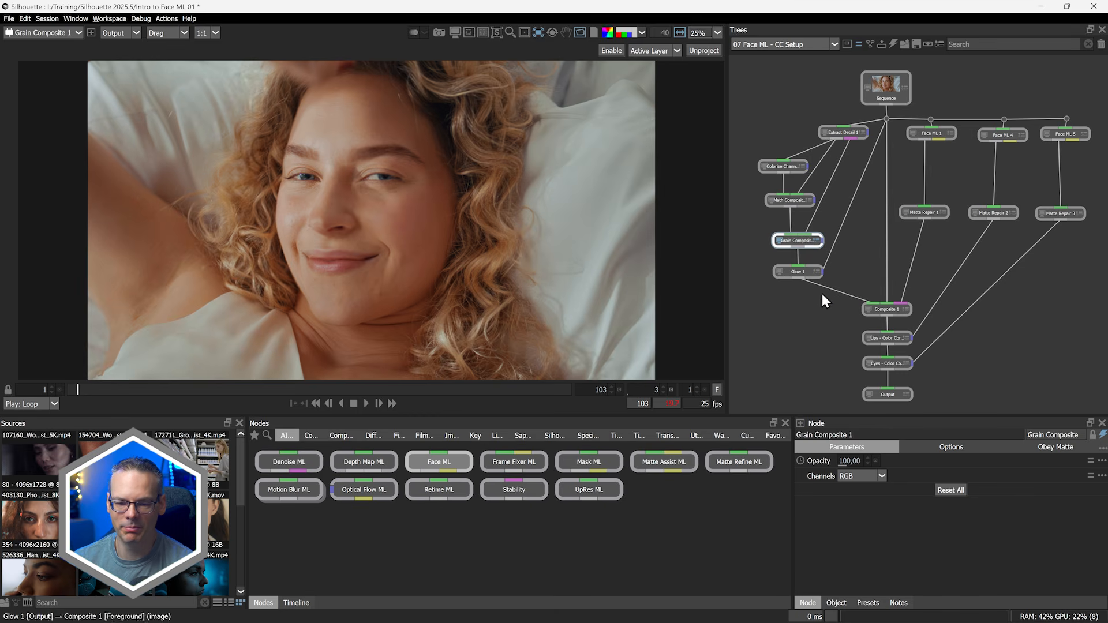
left_click(802, 274)
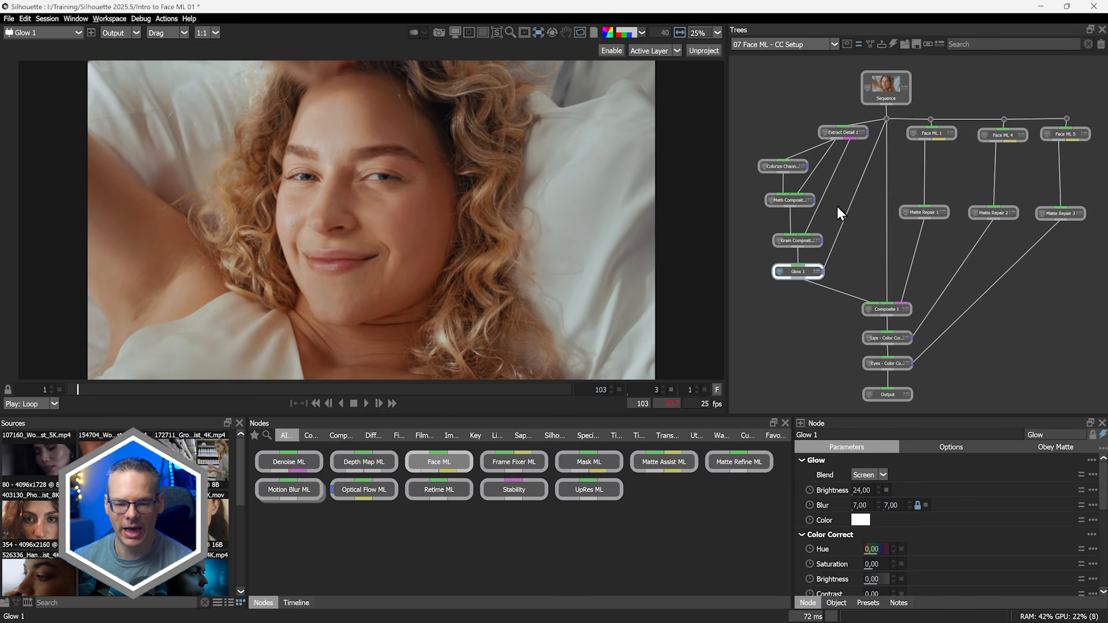
left_click(863, 81)
left_click(801, 271)
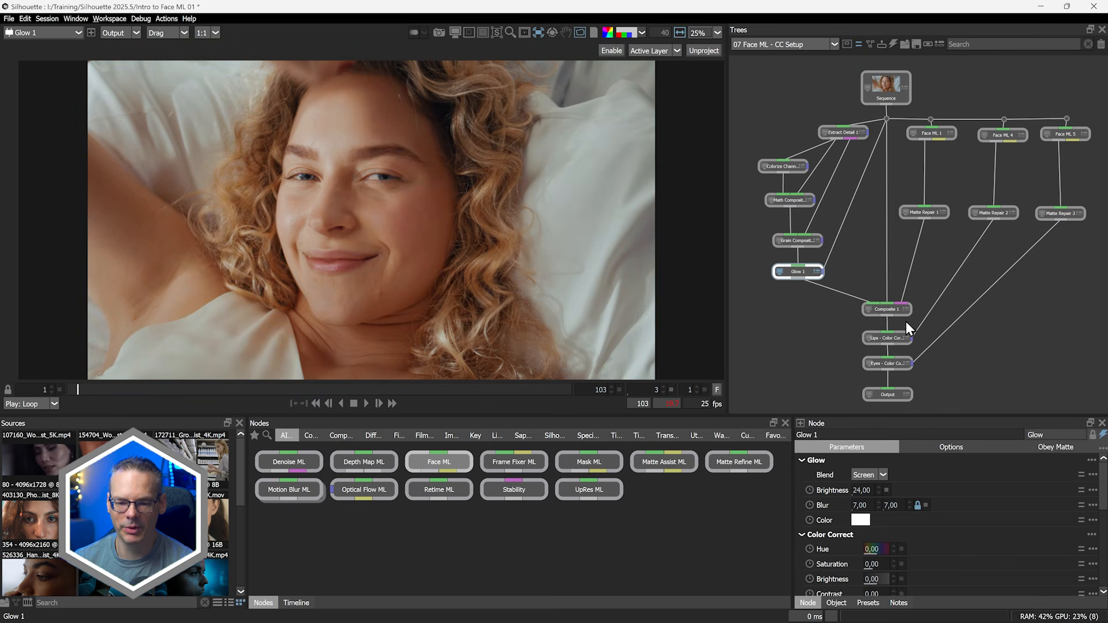
Compare Composite 1 with the Sequence, then view the Lips and Eyes Color Correct nodes
left_click(891, 311)
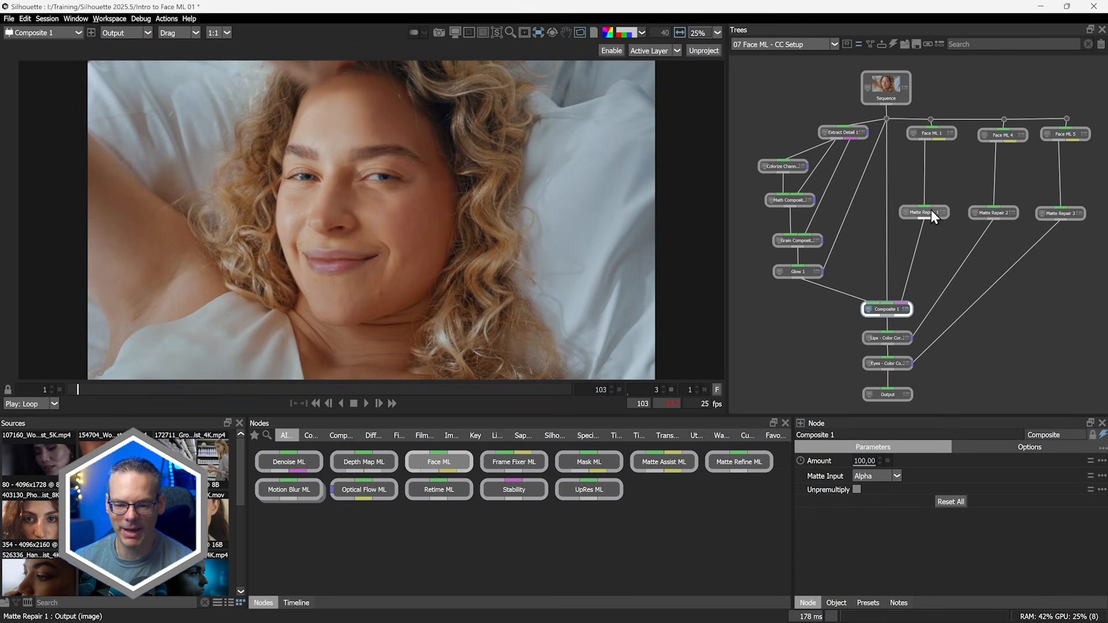
left_click(888, 88)
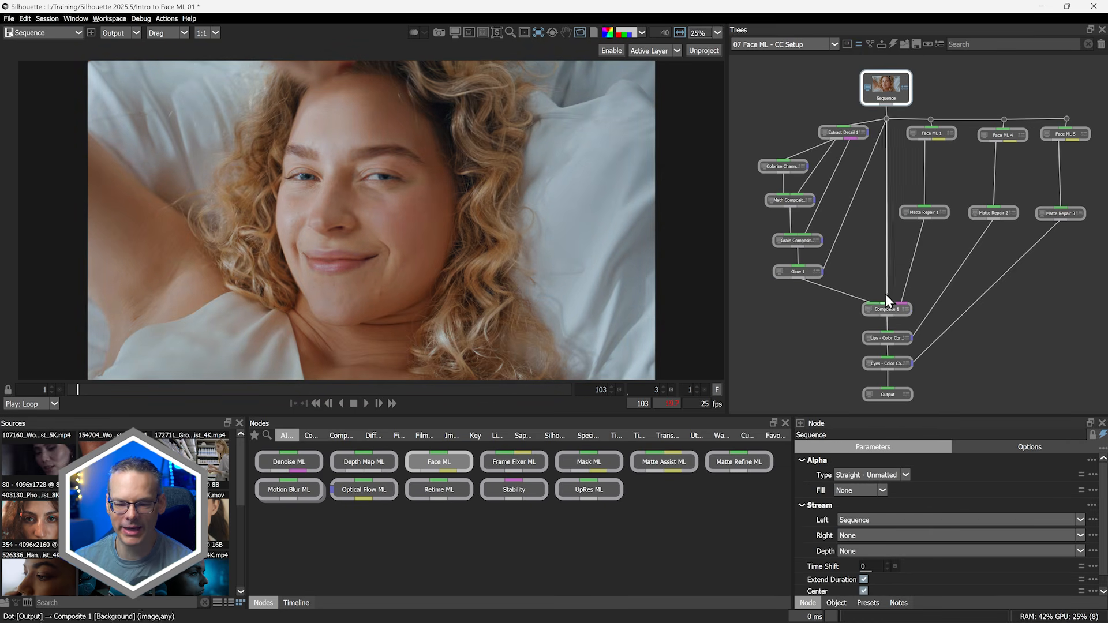
left_click(888, 309)
left_click(890, 91)
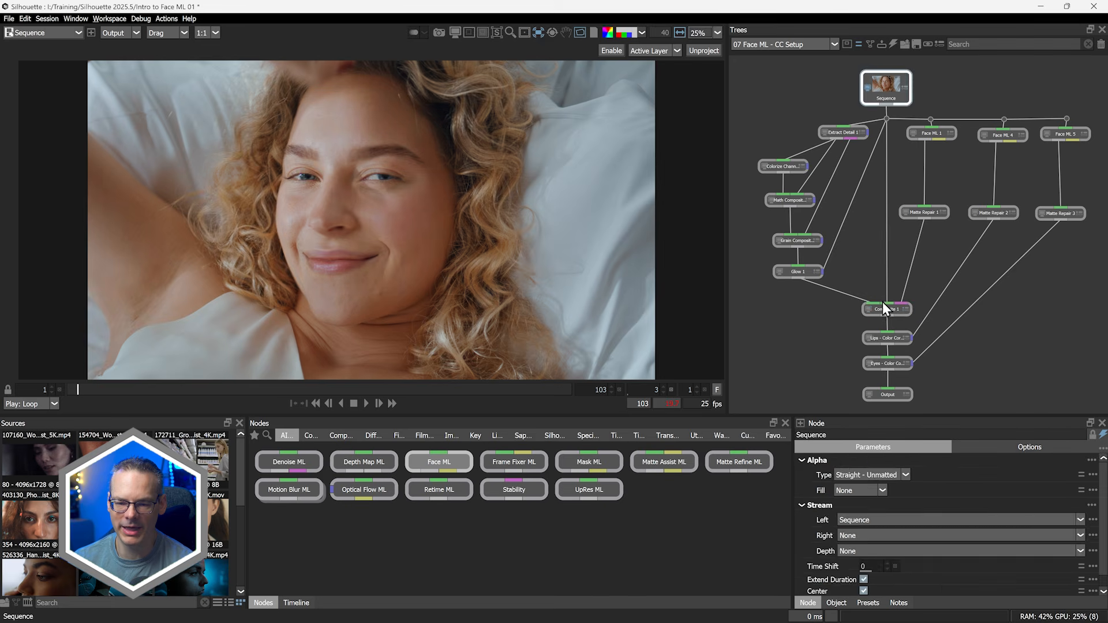
left_click(887, 308)
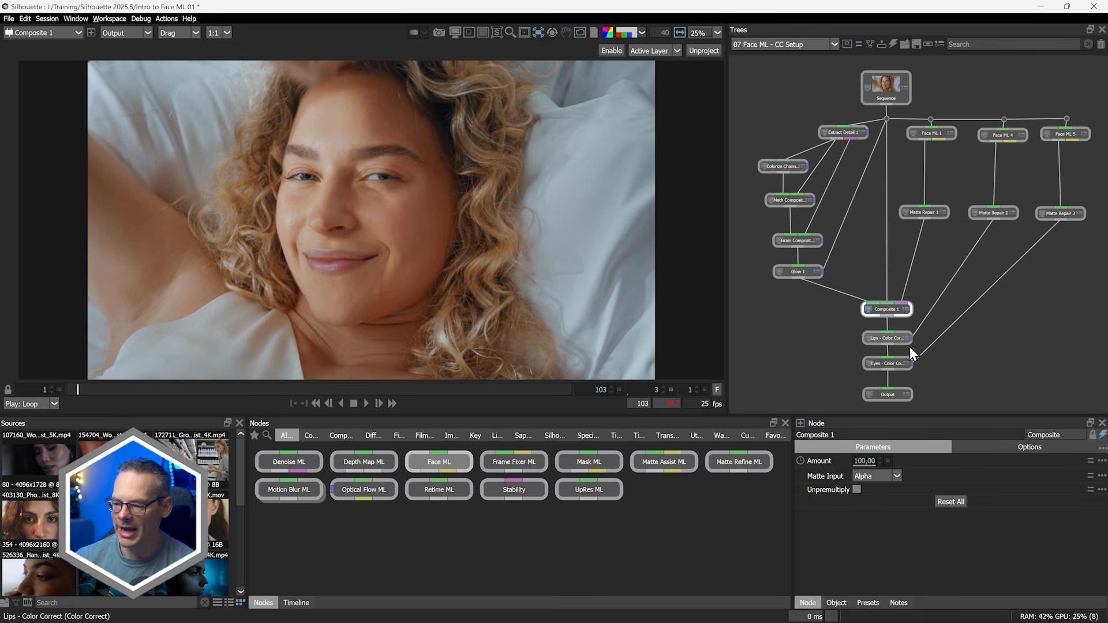
left_click(890, 341)
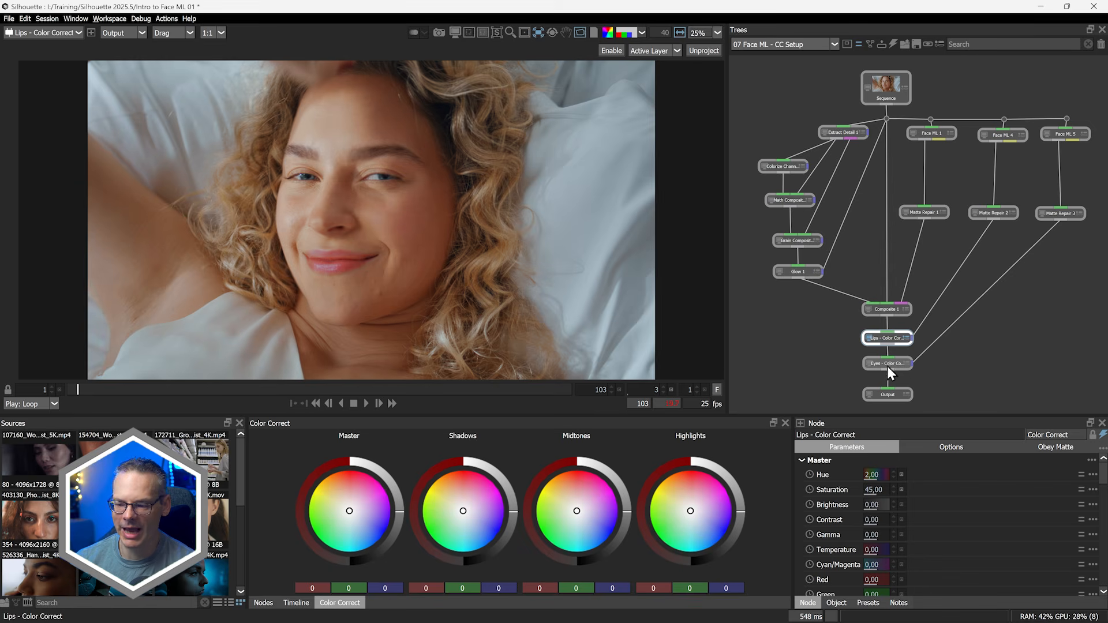
left_click(889, 362)
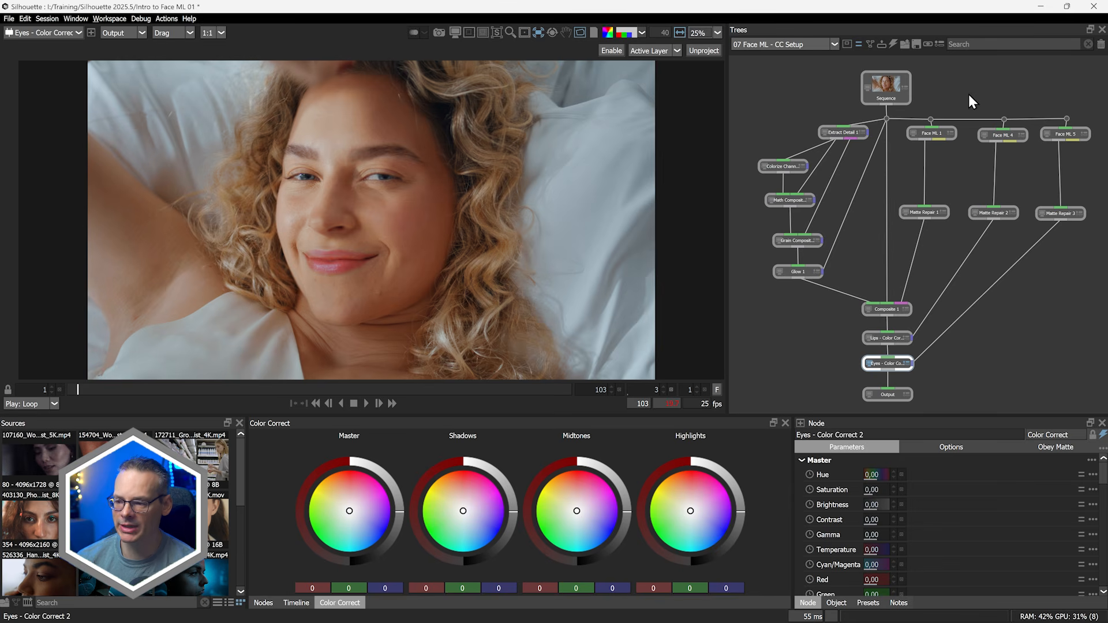
Delete the link feeding Face ML 4 and Face ML 5 from the source
left_click(987, 121)
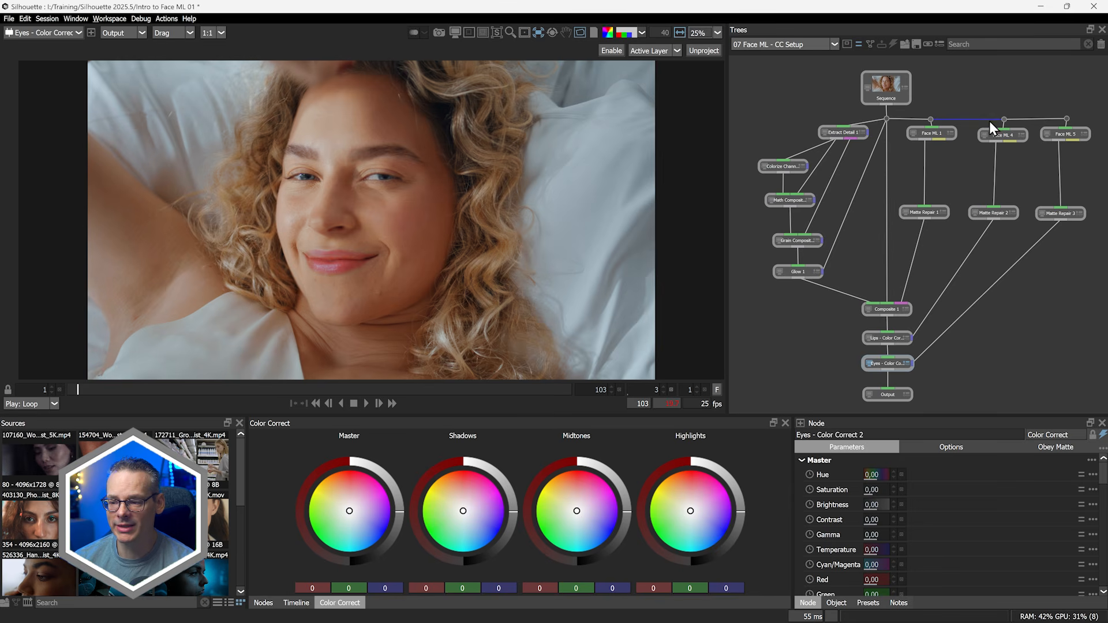
key("Delete")
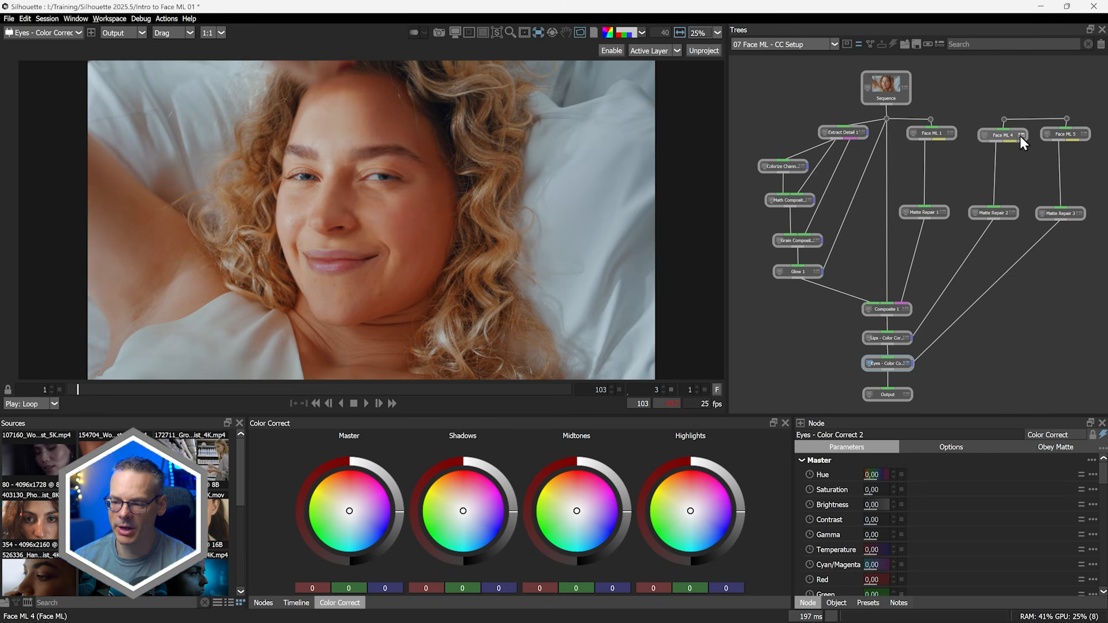
Insert a Cryptomatte node below Face ML 1 and pick the skin region in the viewer
left_click(938, 137)
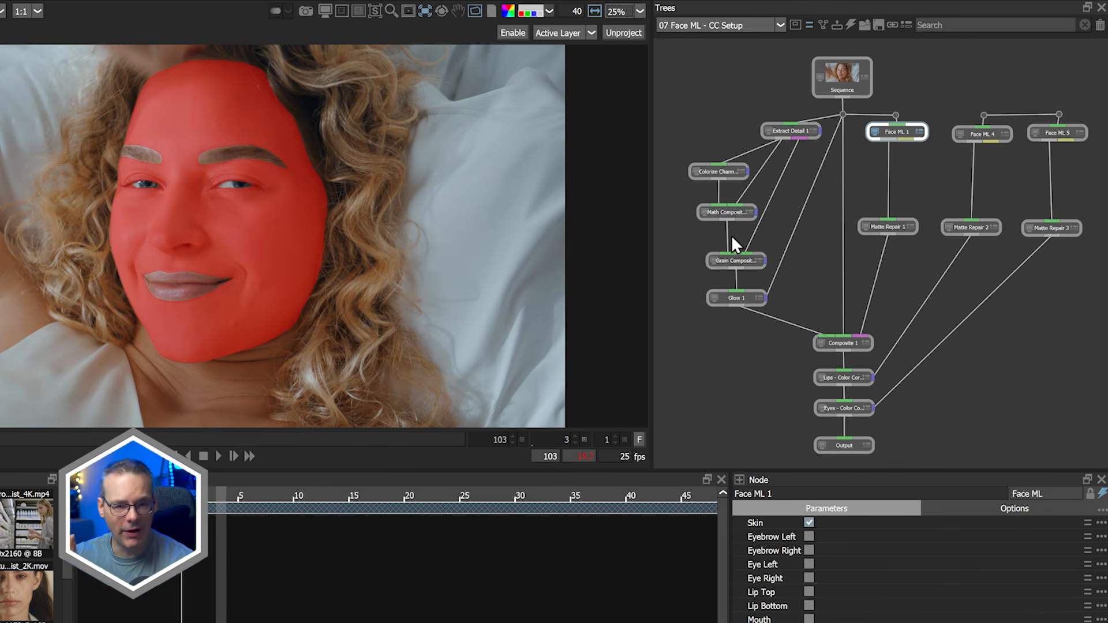
key("Tab")
type("cy")
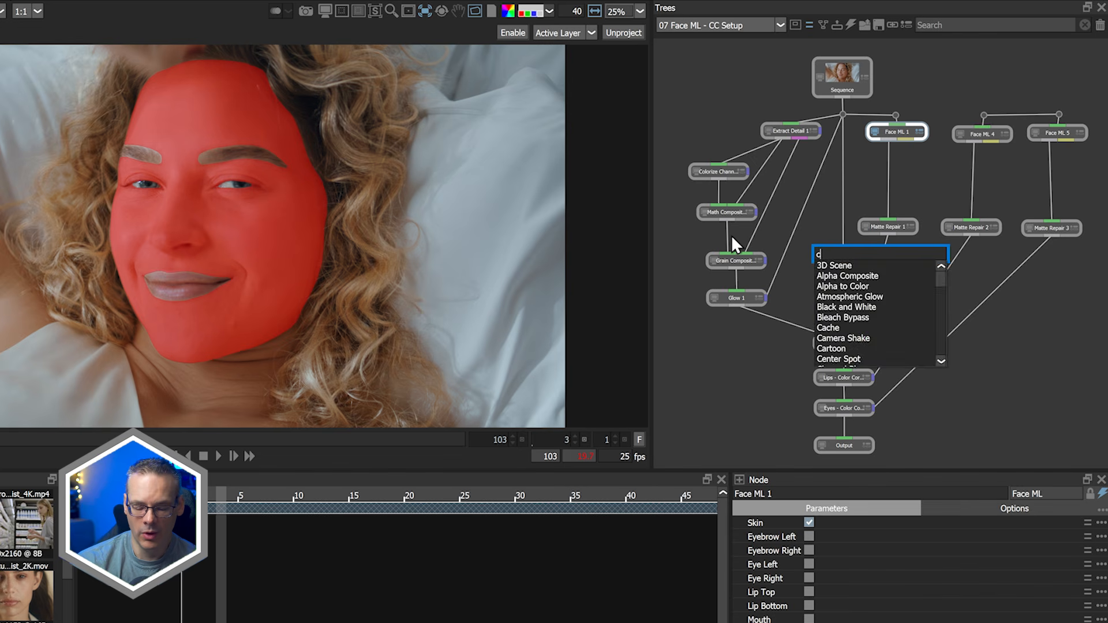
key("BackSpace")
key("BackSpace")
type("crypt")
key("Return")
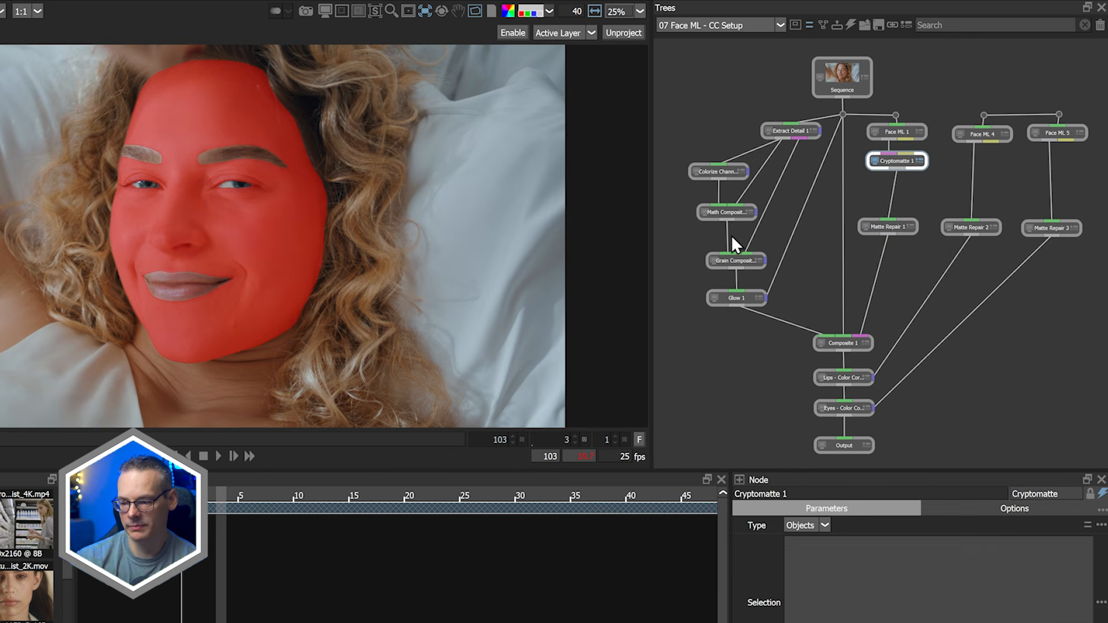
left_click_drag(902, 162, 904, 175)
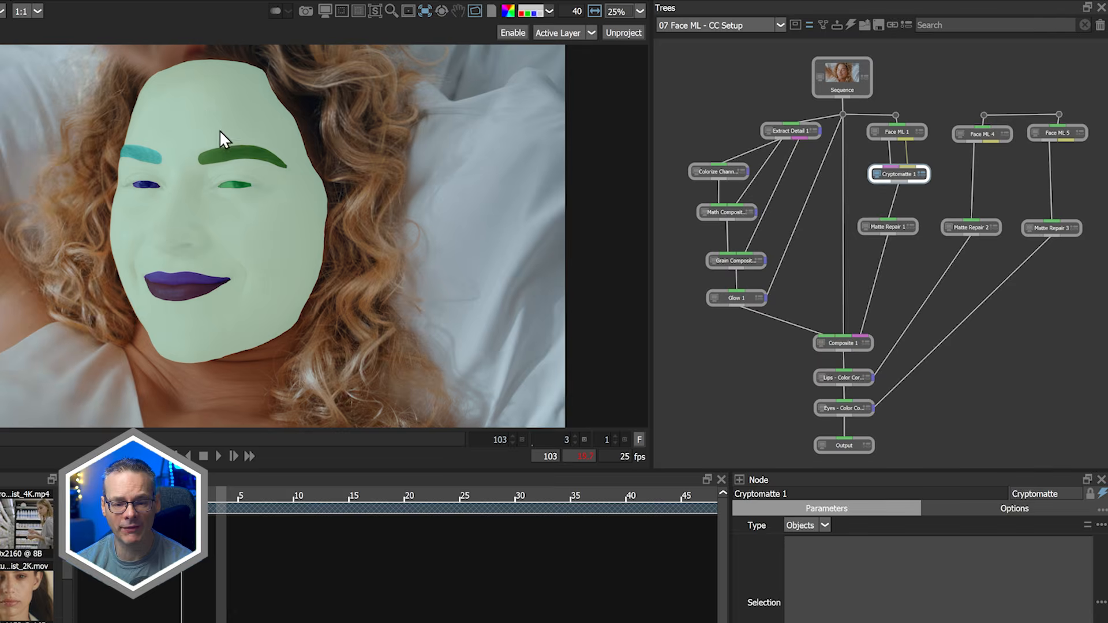
left_click(267, 265)
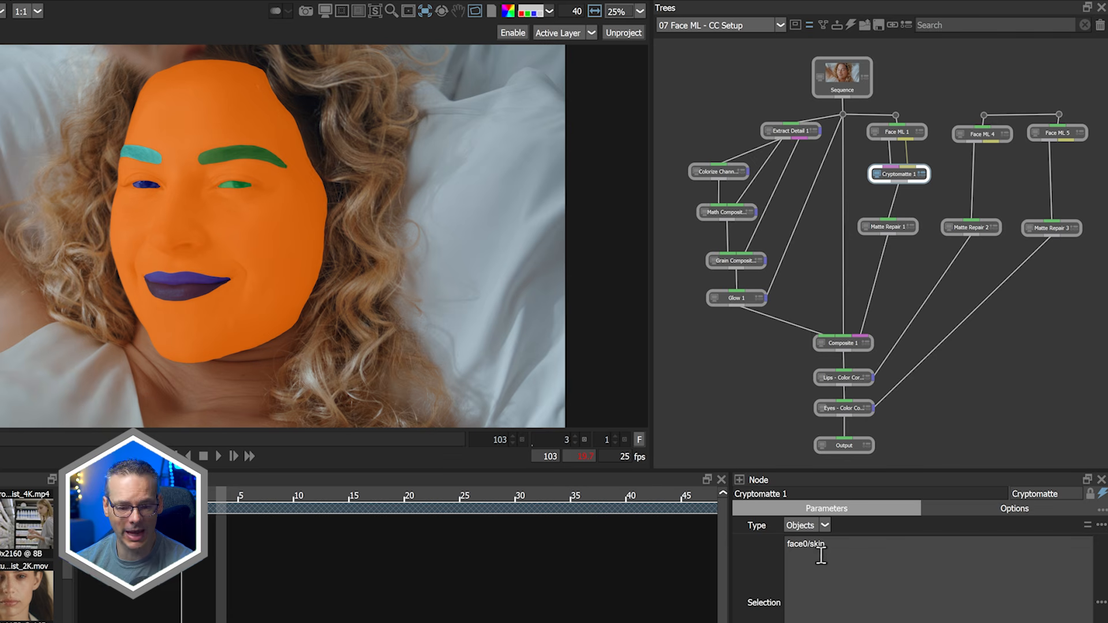
Add a second Cryptomatte node fed by Face ML 1 and select the top and bottom lips
left_click(981, 187)
key("Tab")
type("cry")
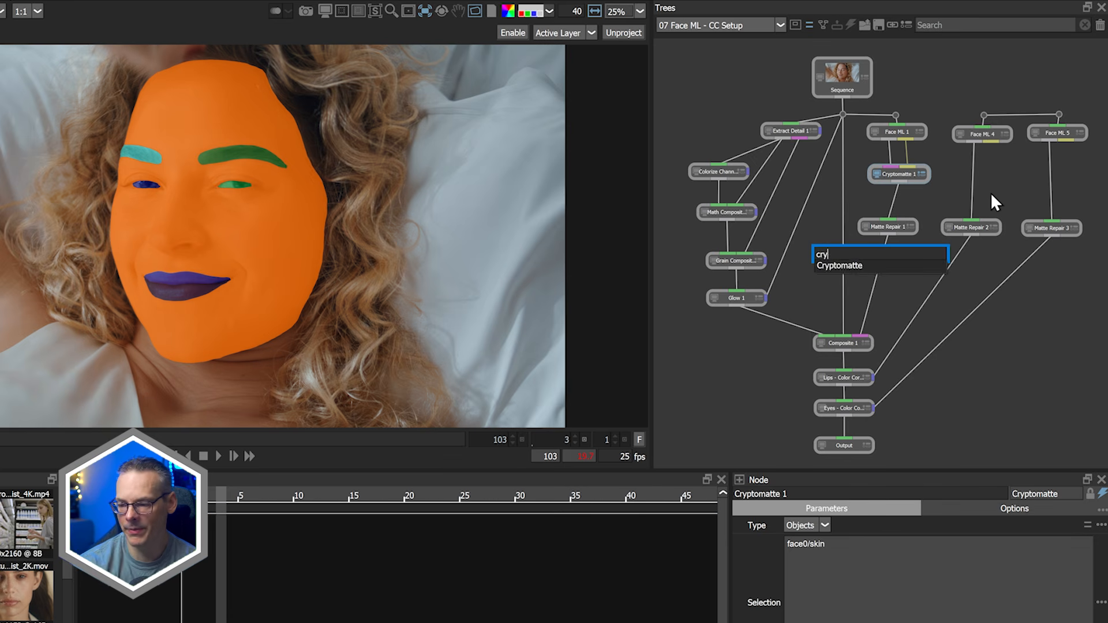
key("Return")
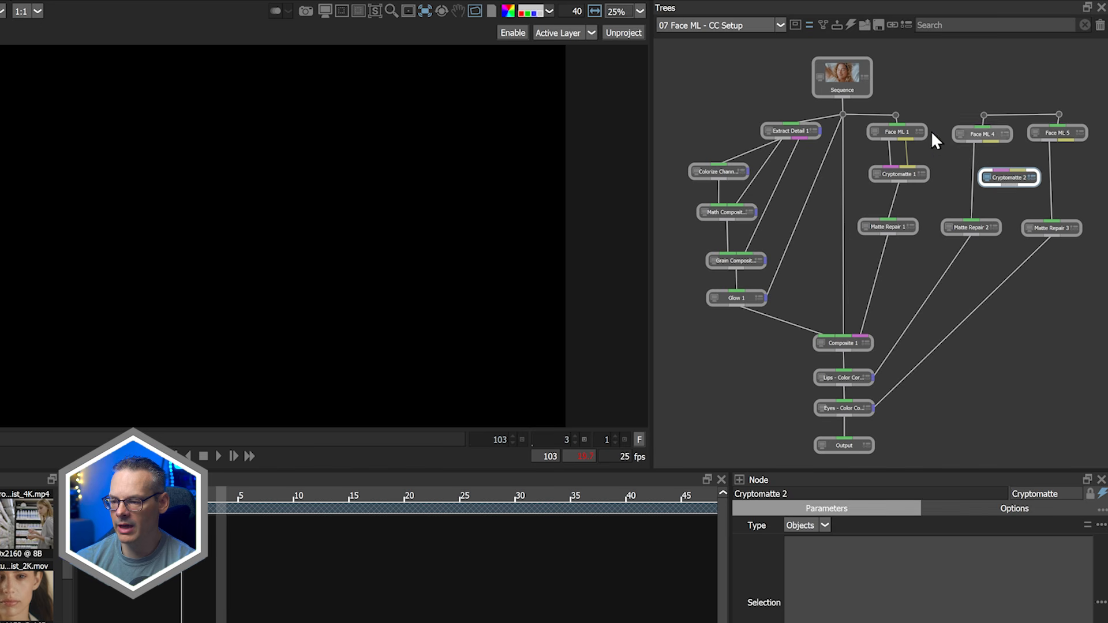
left_click_drag(905, 139, 1021, 184)
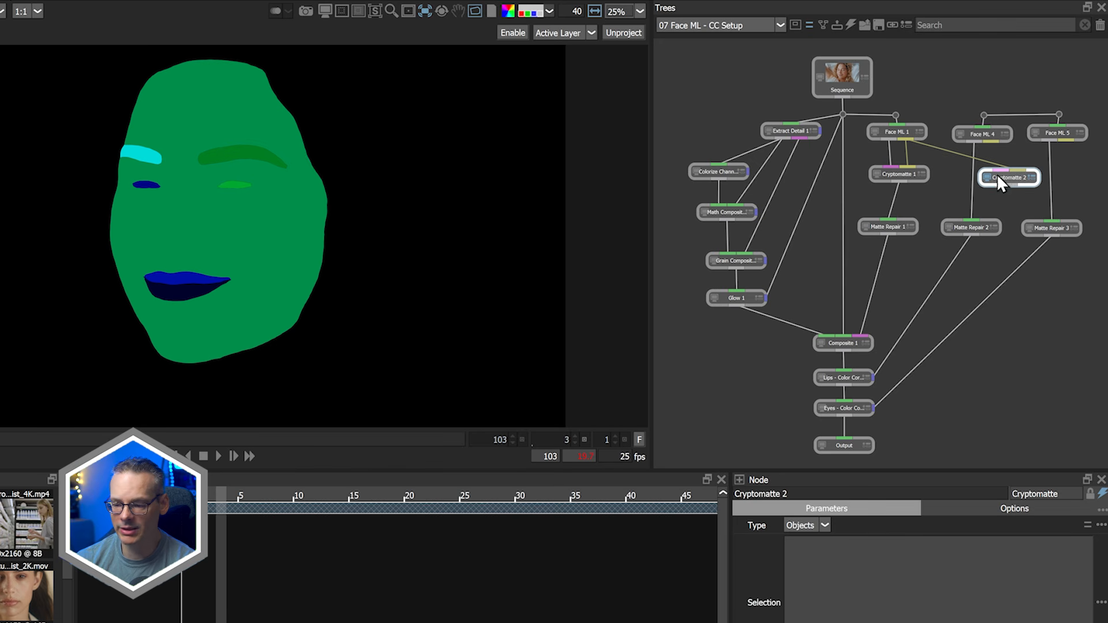
left_click(192, 279)
left_click(188, 290)
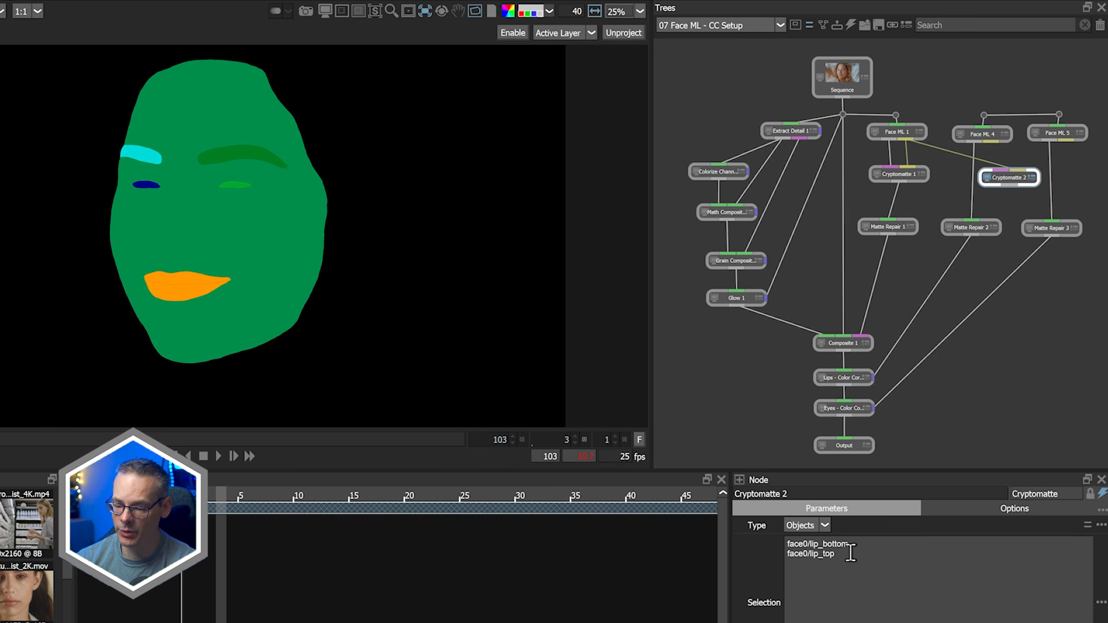
Add a third Cryptomatte node and connect Face ML 1's output to it
key("Tab")
type("cry")
key("Return")
left_click_drag(874, 151, 1062, 183)
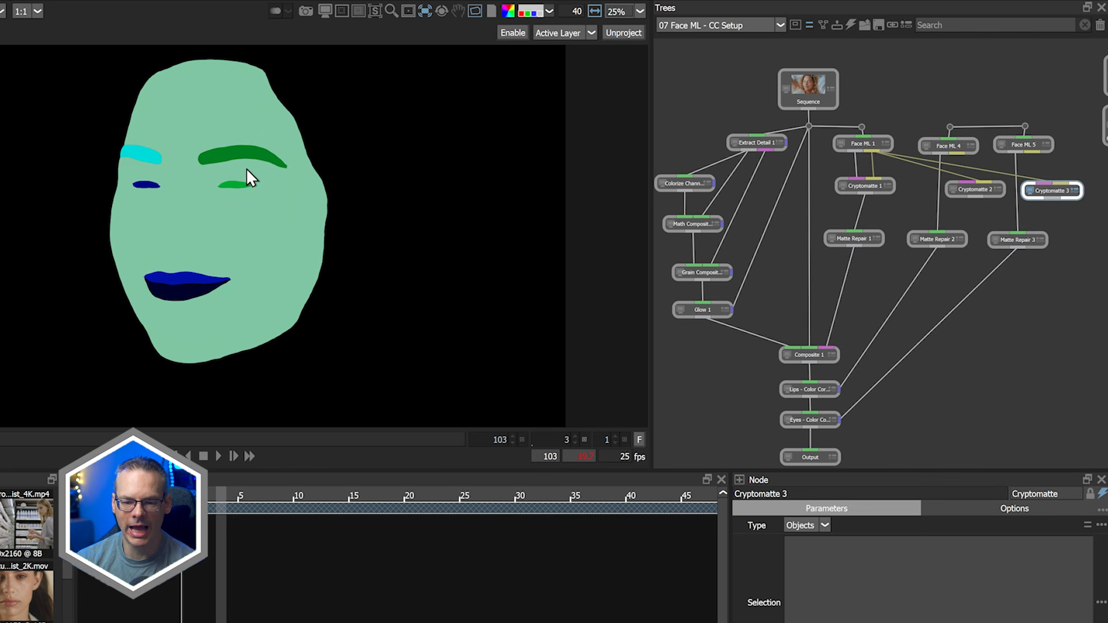
Return to the first frame and select both eyes in the third Cryptomatte node
left_click_drag(230, 435, 370, 434)
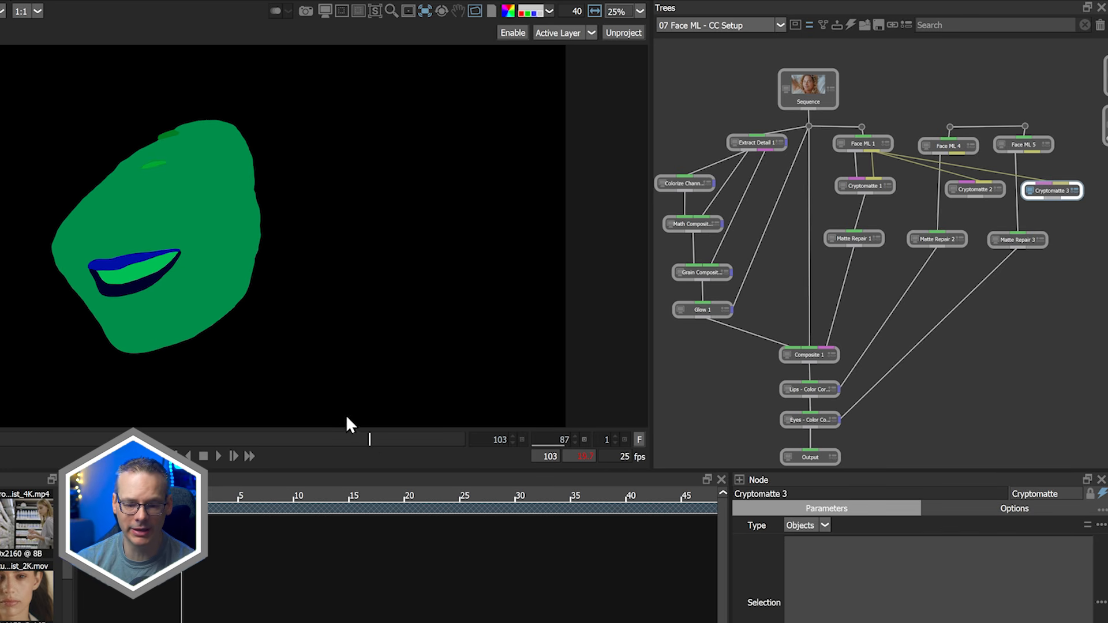
left_click(345, 437)
left_click_drag(259, 427, 0, 432)
key("z")
key("z")
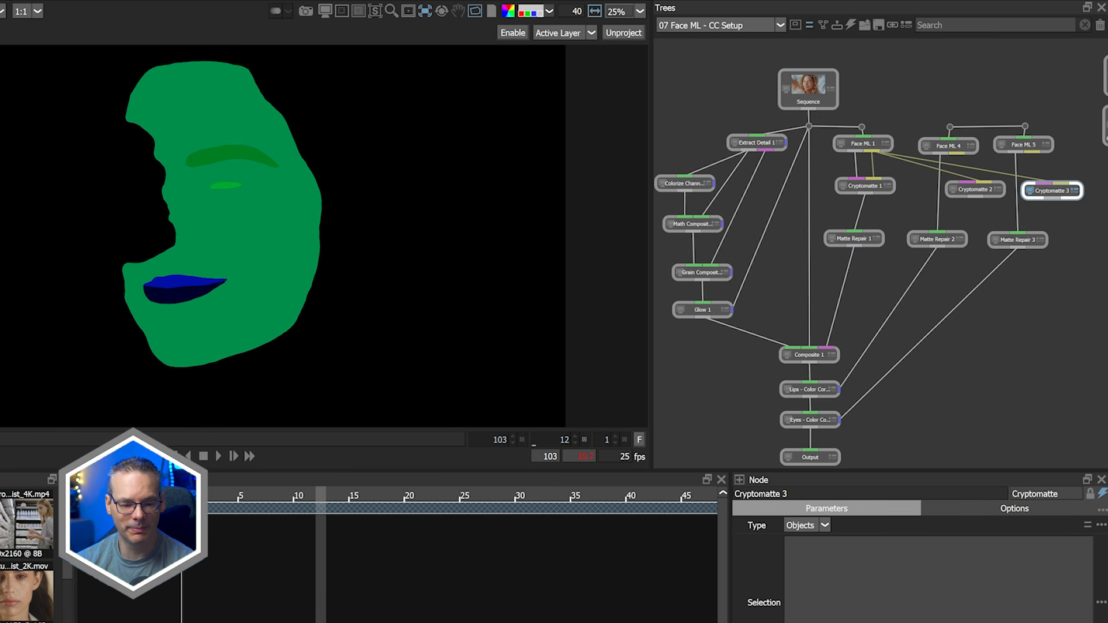
key("z")
key("z")
key("z")
key("z")
key("z")
key("z")
key("z")
key("z")
key("z")
key("z")
key("z")
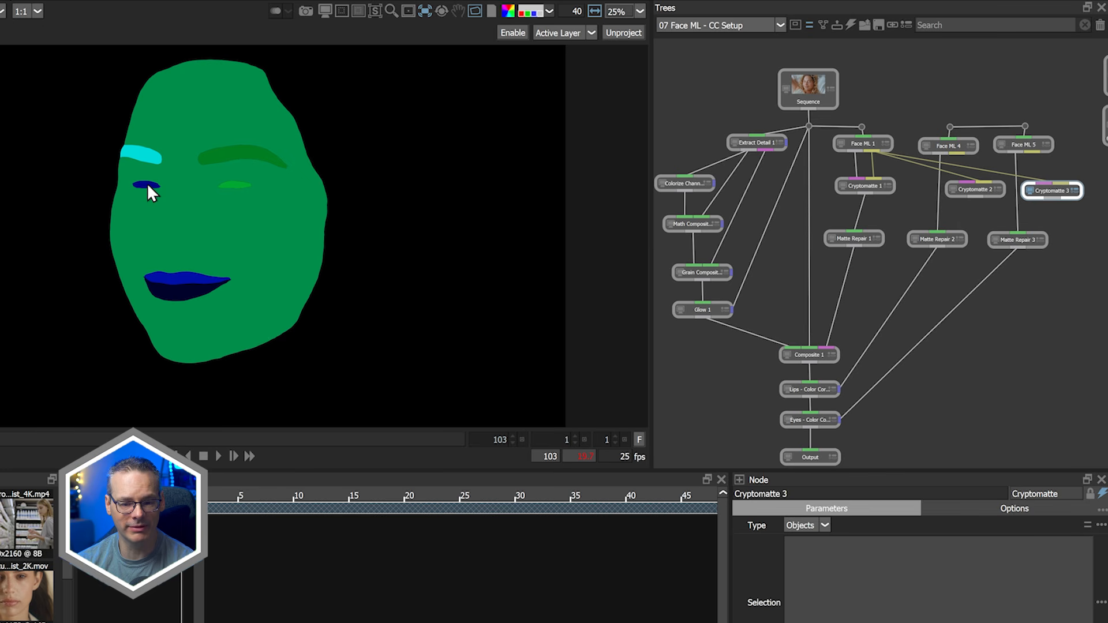
left_click(149, 183)
left_click(243, 186)
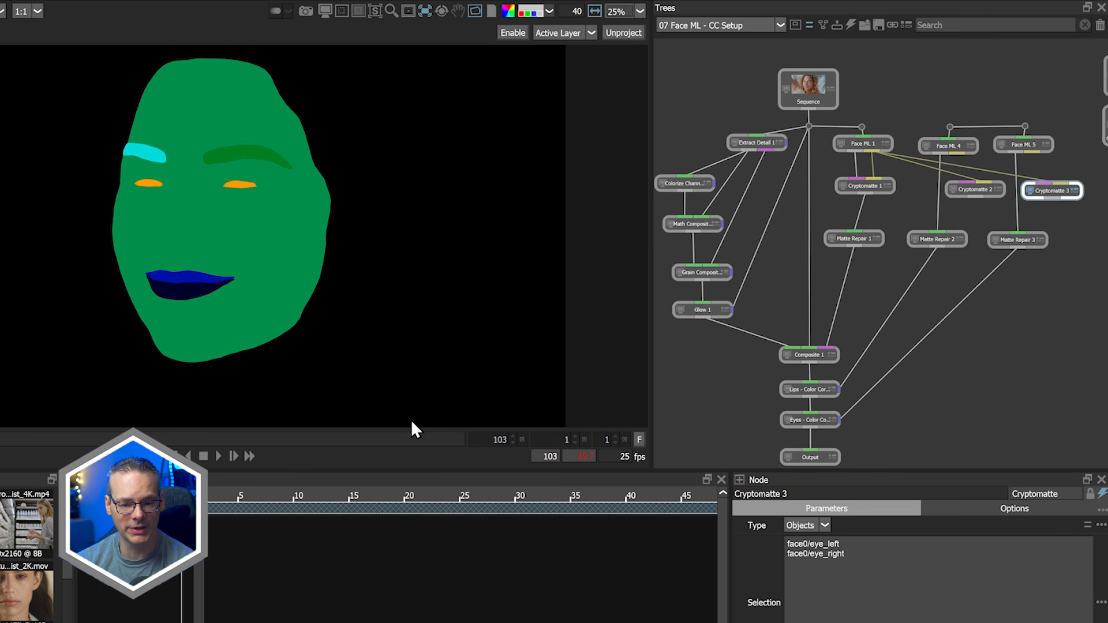
Move to a later frame and add the teeth to the third Cryptomatte node's selection in the viewer
left_click(440, 509)
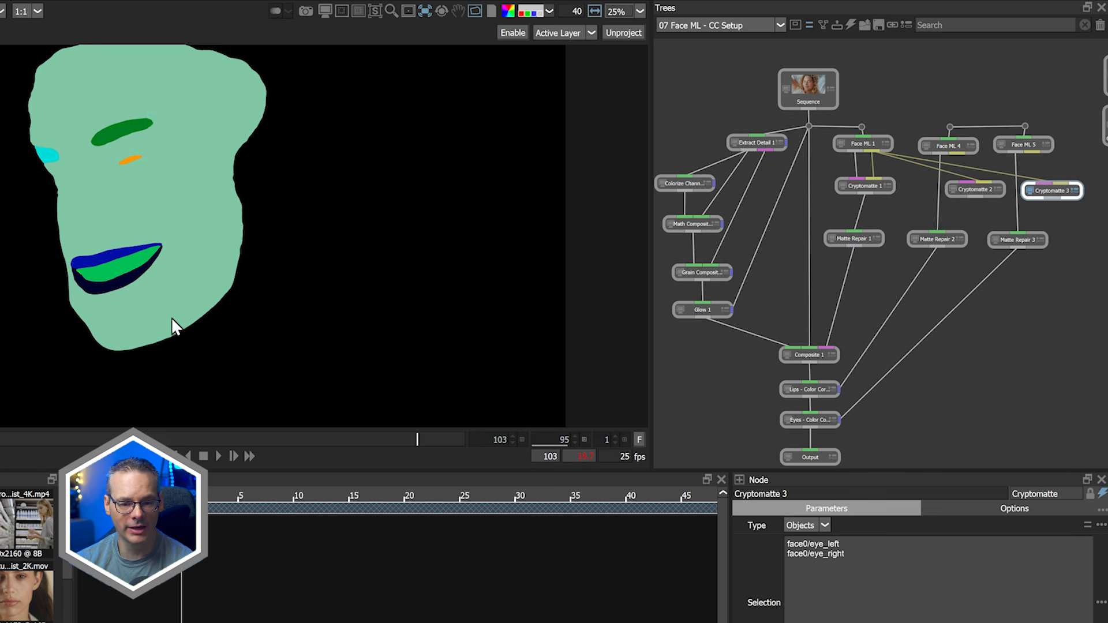
left_click(119, 269)
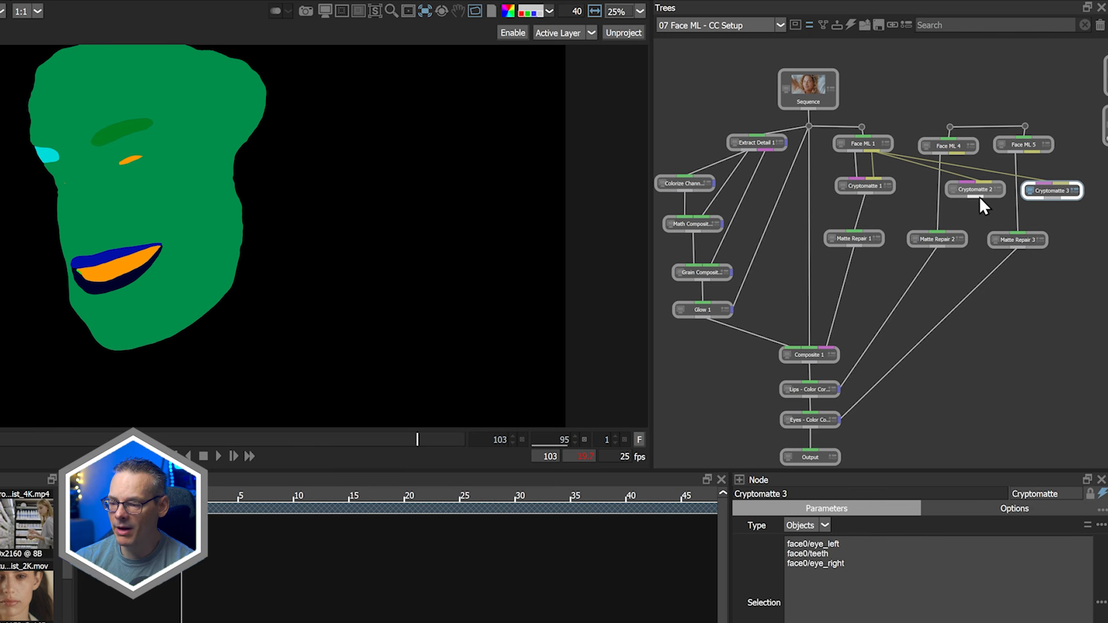
Rearrange the Cryptomatte 2 and Cryptomatte 3 nodes so they sit neatly in the tree
left_click_drag(946, 233, 946, 234)
left_click_drag(1033, 220, 1019, 233)
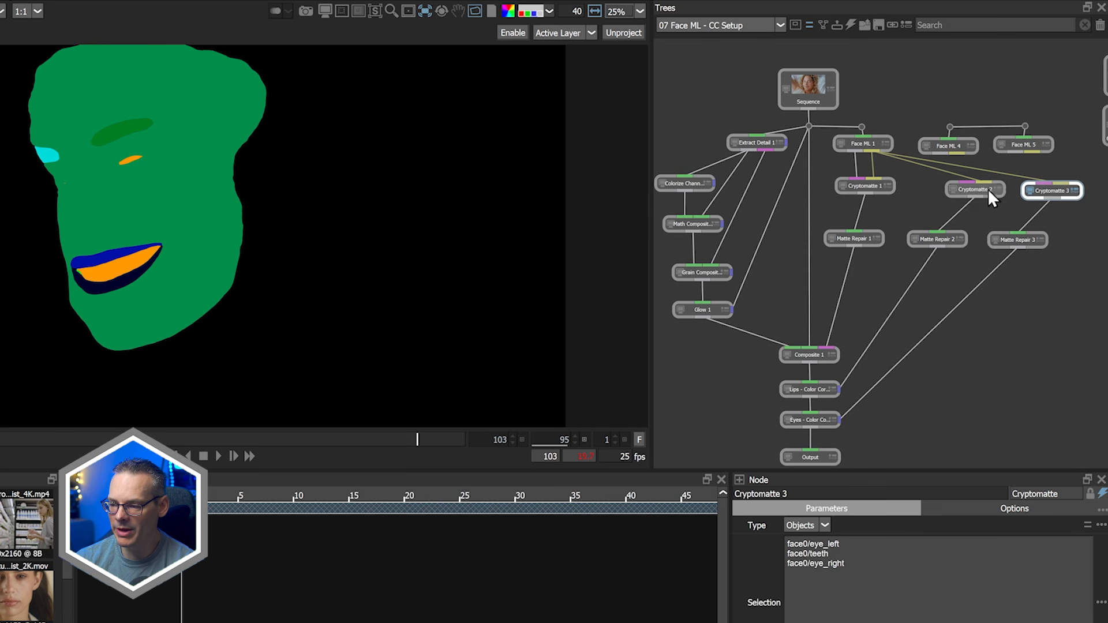
left_click_drag(989, 189, 962, 187)
left_click_drag(1042, 188, 1030, 186)
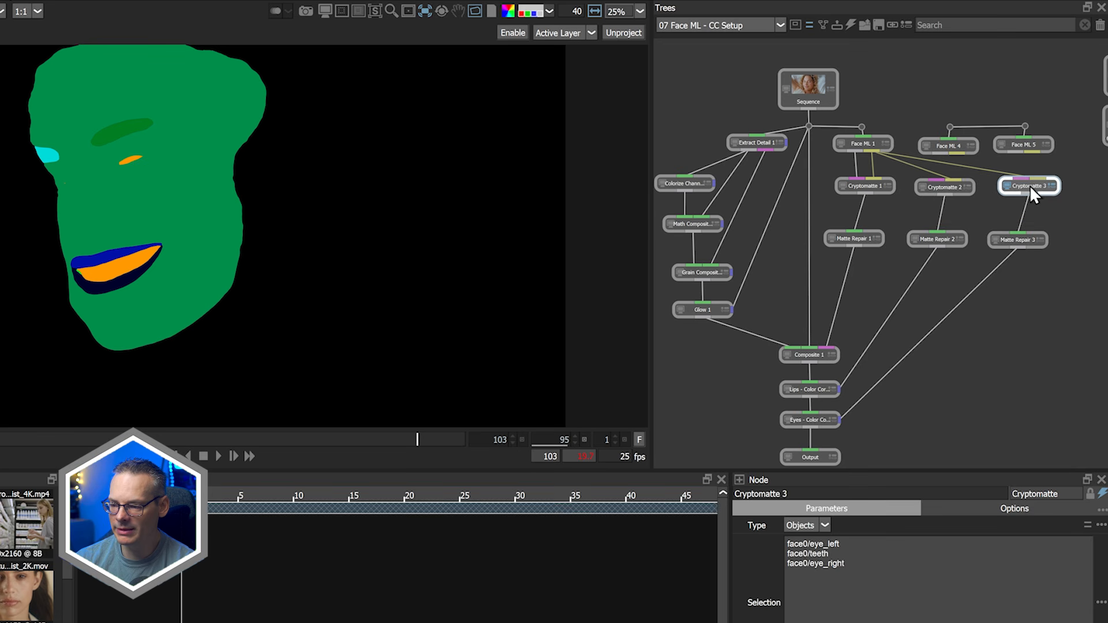
View the Output node and scrub through several frames to review the final retouched result
left_click(808, 90)
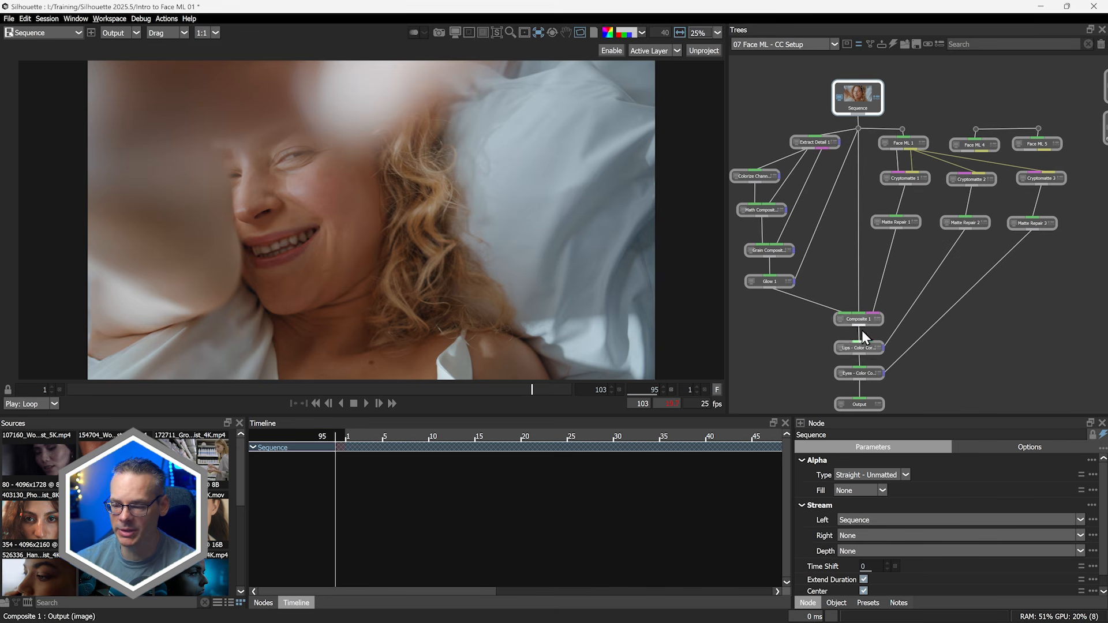
left_click(860, 403)
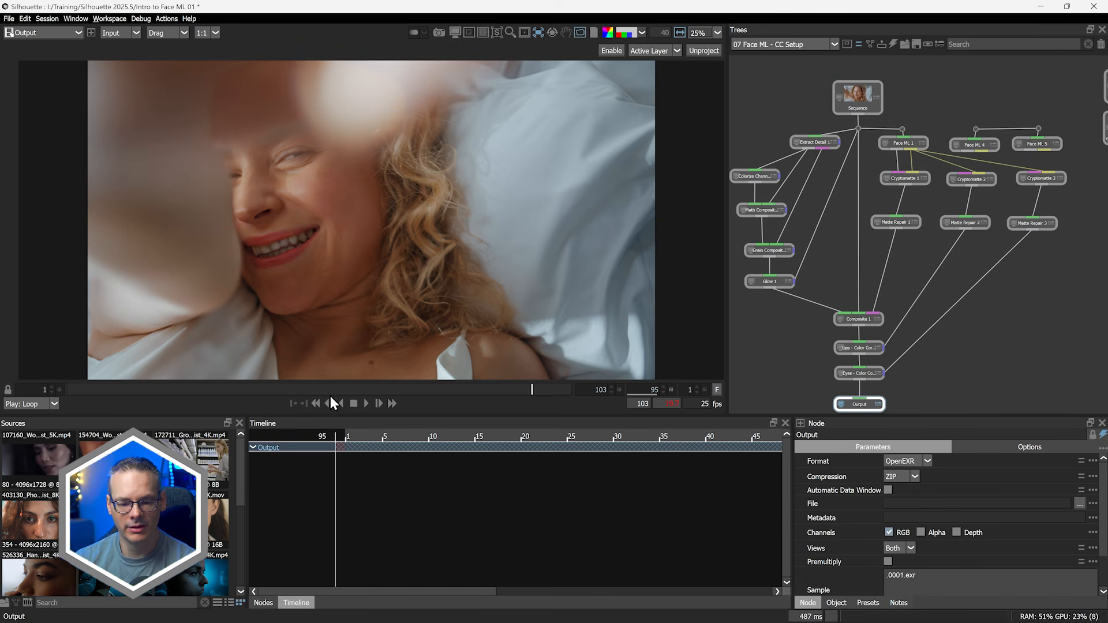
left_click(132, 390)
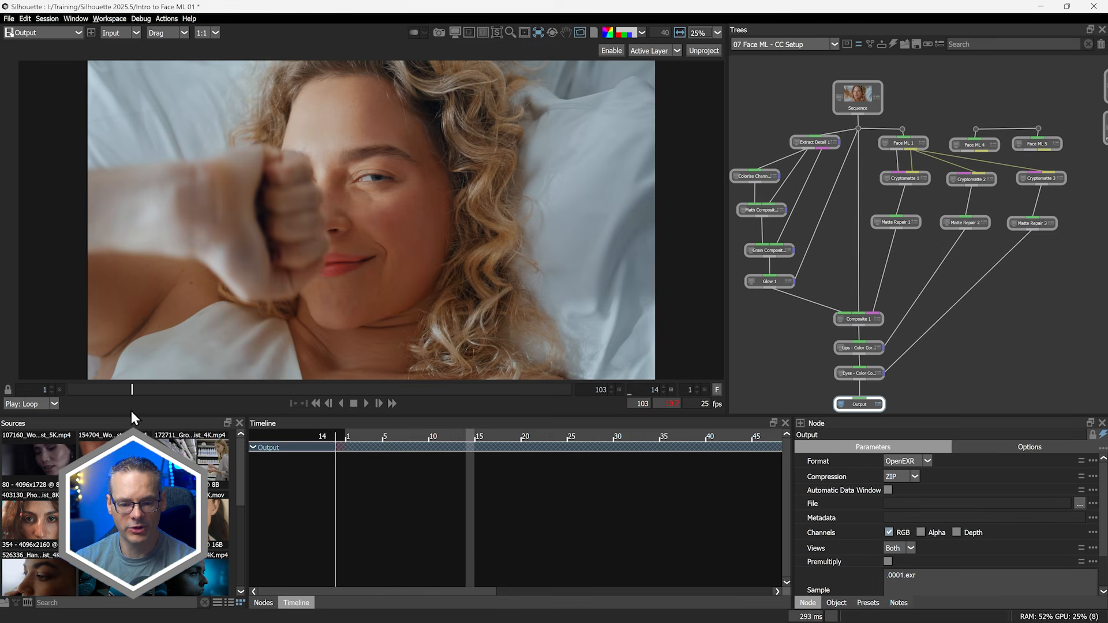
left_click(310, 390)
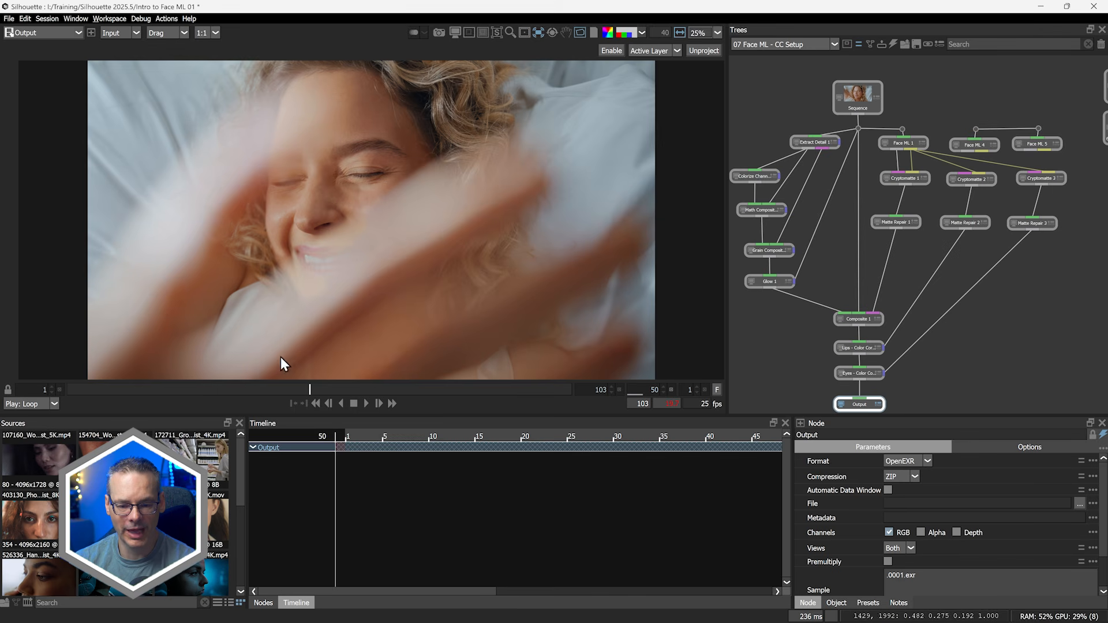
left_click(216, 390)
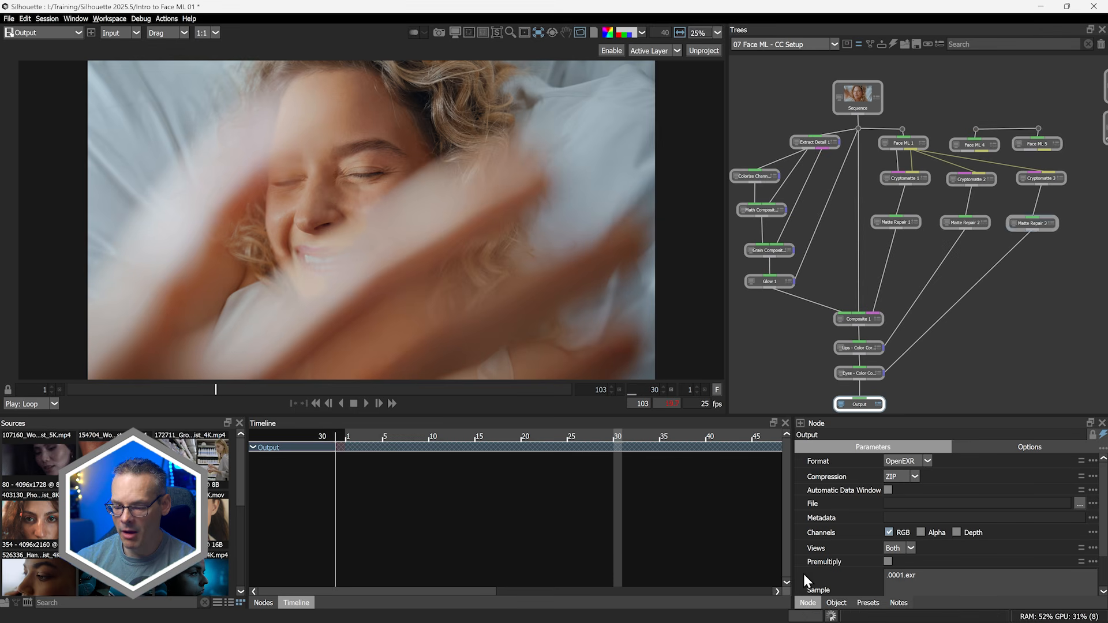
left_click(166, 389)
key("z")
key("z")
key("z")
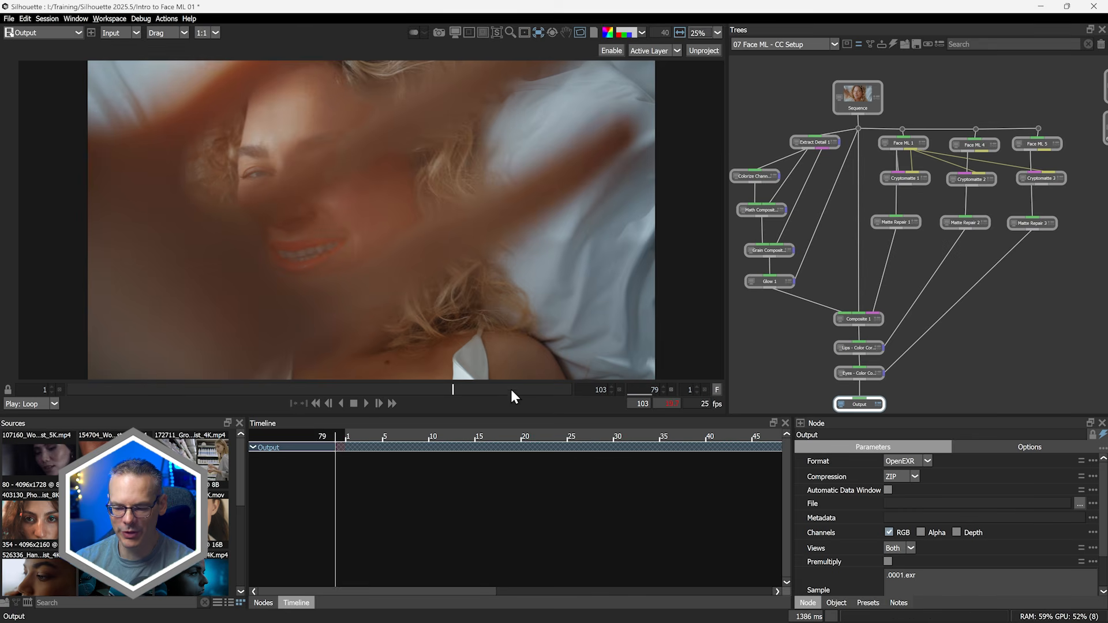
left_click(510, 389)
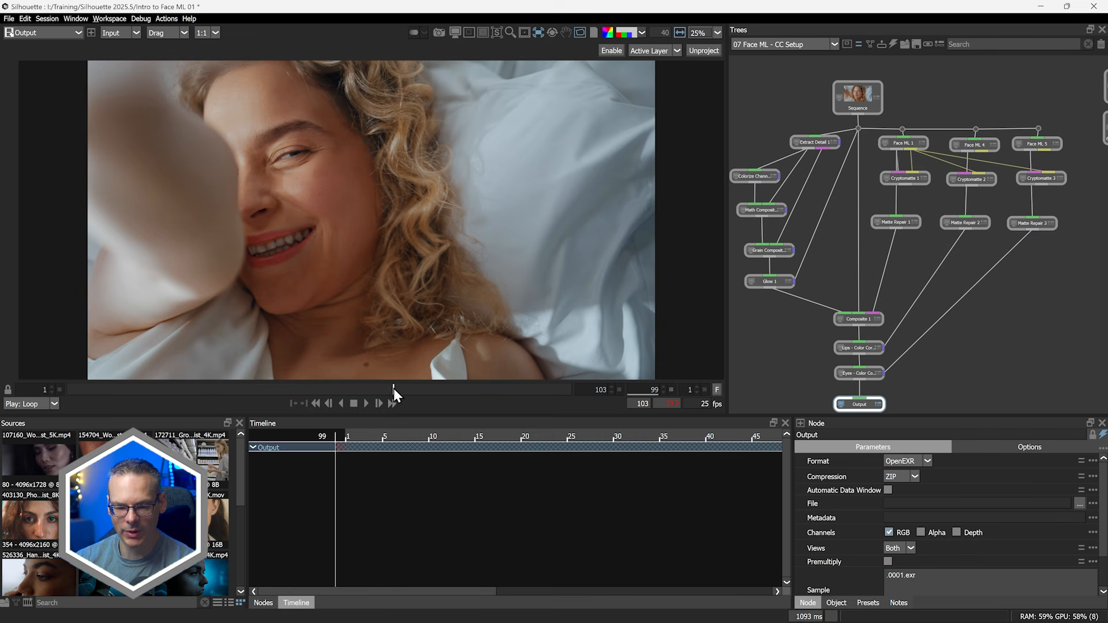
left_click(121, 390)
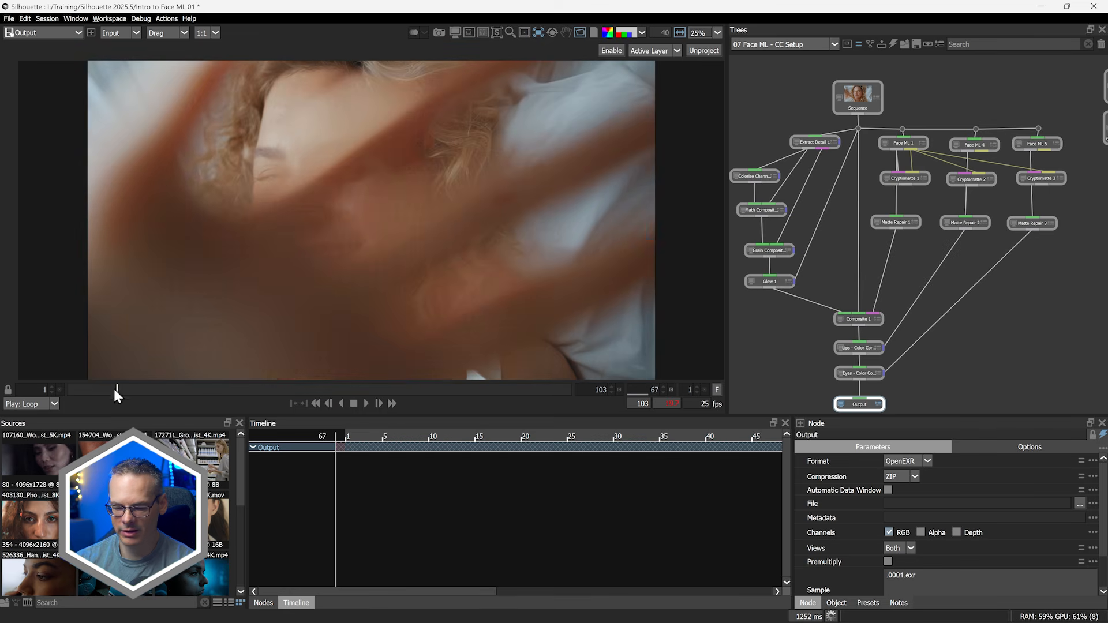
left_click(94, 389)
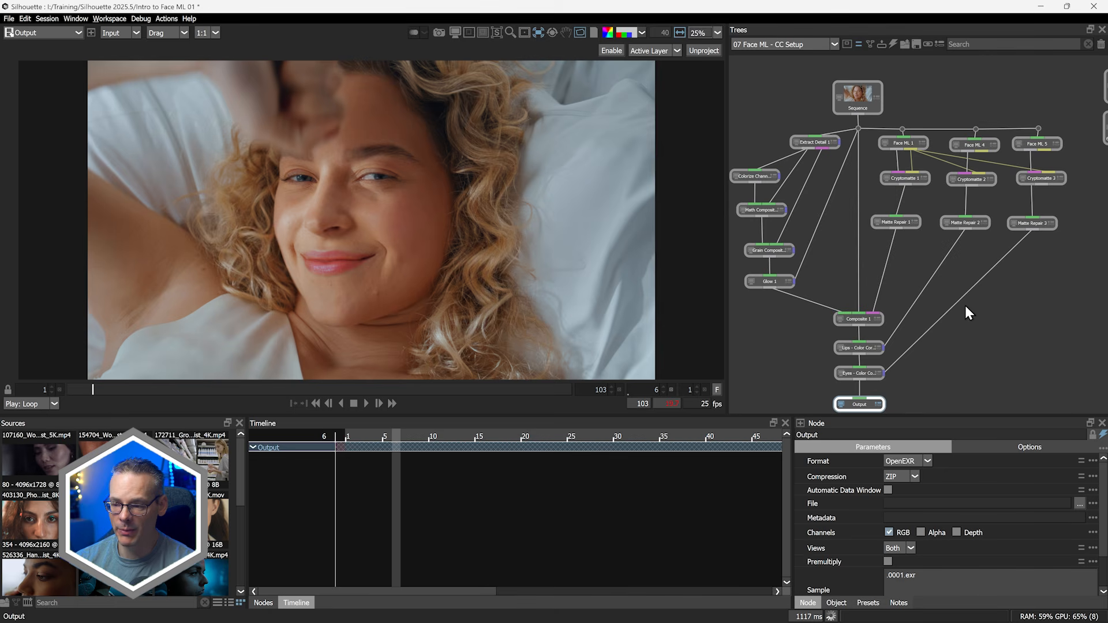
key("1")
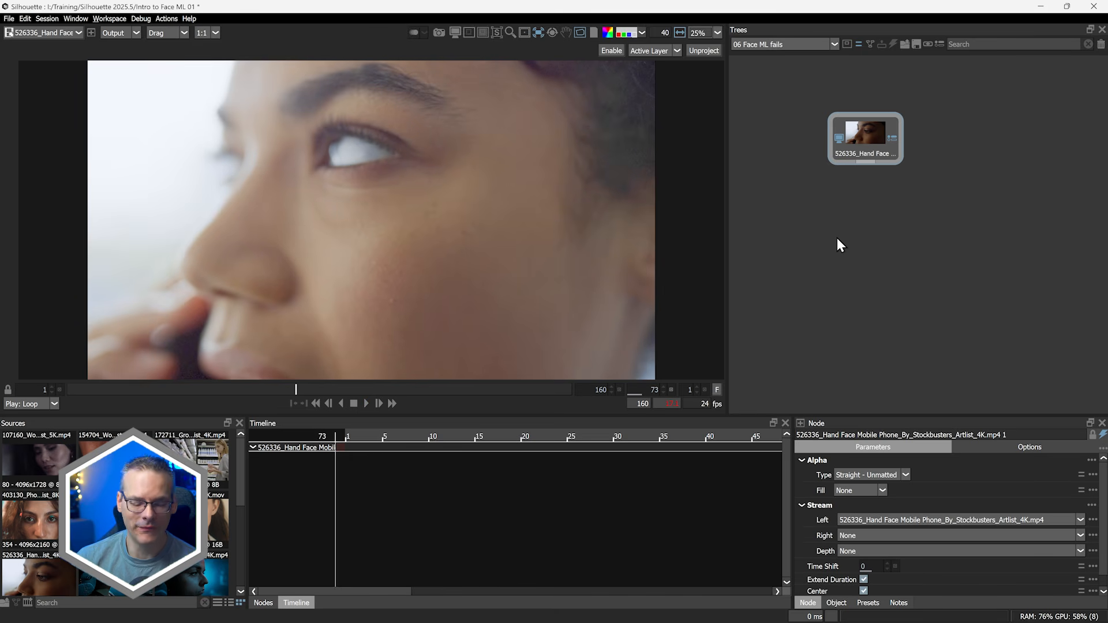
Add a Face ML node in the Face ML fails tree and connect it below the 526336 hand-face clip
key("Tab")
type("faceml")
key("Return")
left_click_drag(863, 163, 865, 202)
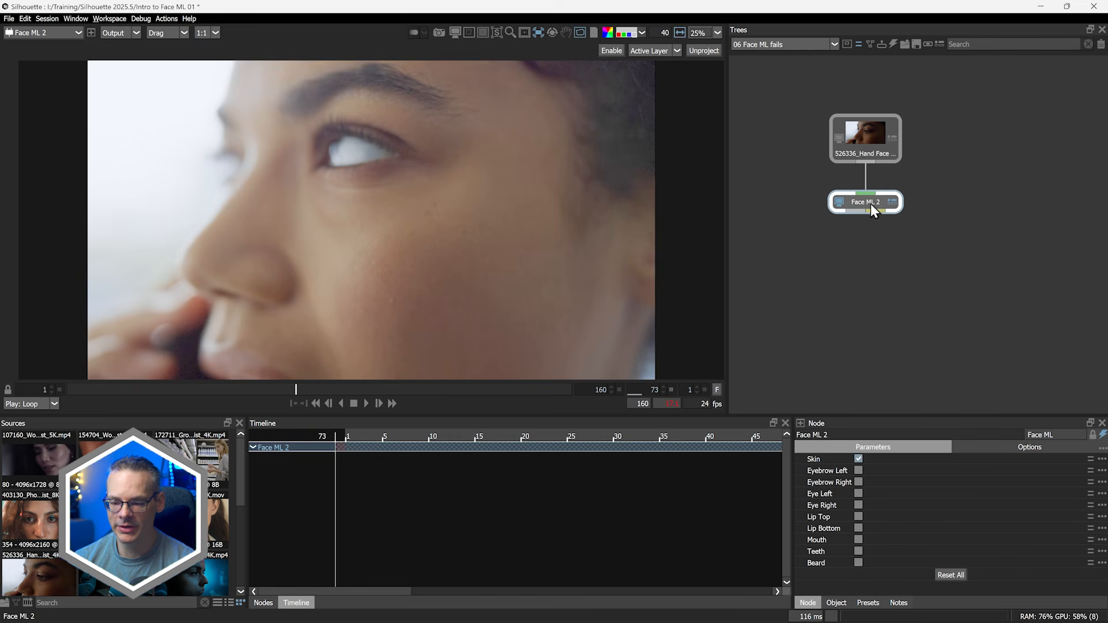
Enable every face part in Face ML 2, from eyebrows and eyes to teeth and beard, and play through the clip
left_click_drag(254, 393, 559, 389)
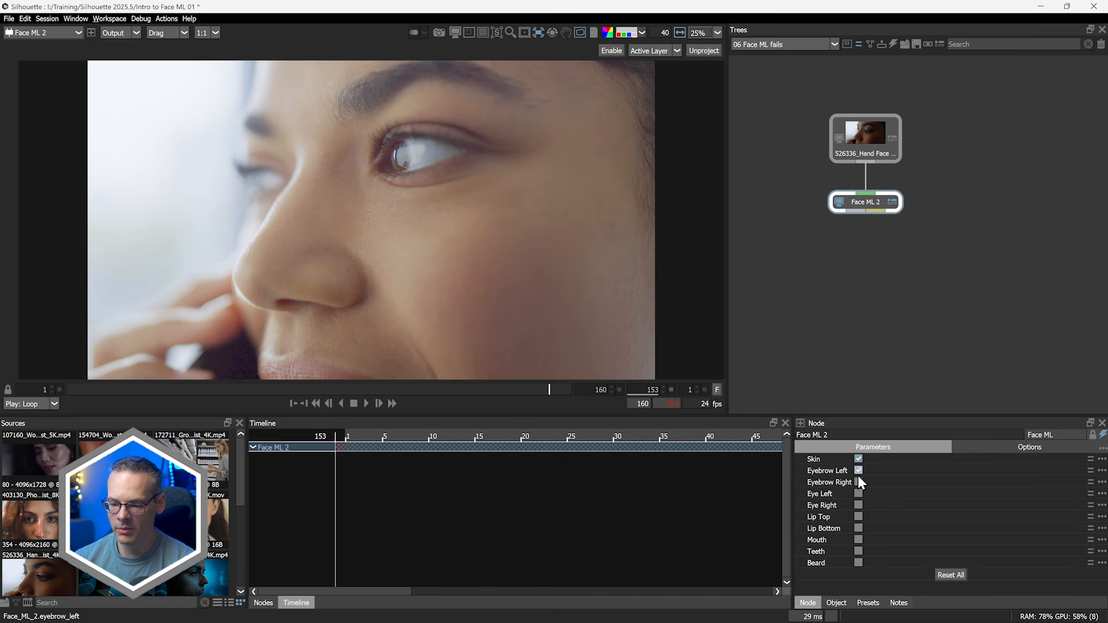
left_click(858, 493)
left_click(858, 505)
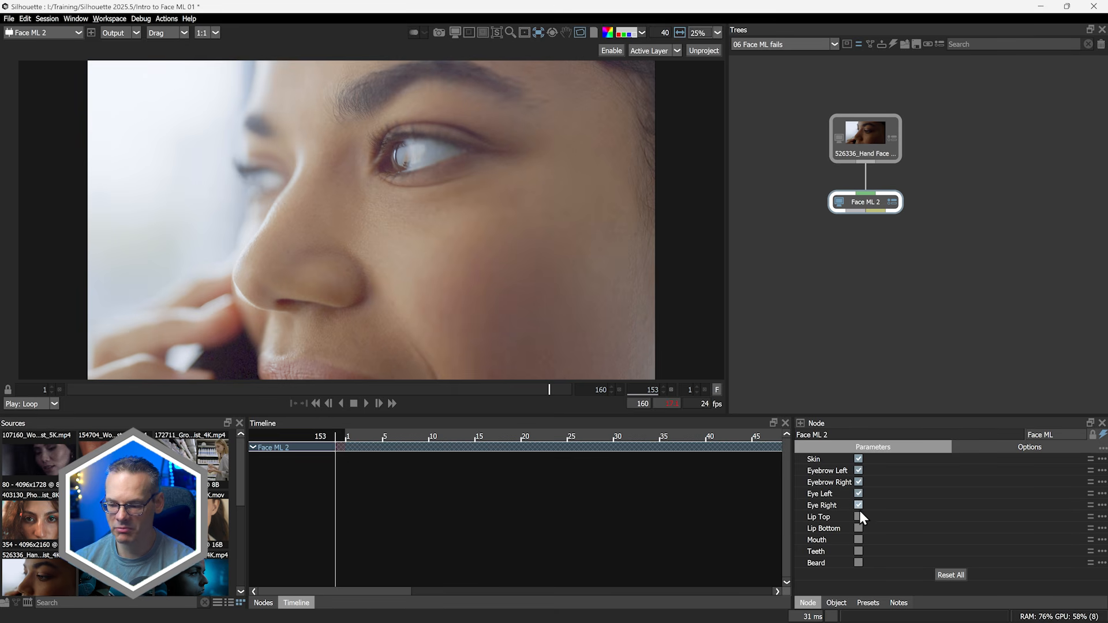
left_click(859, 551)
left_click(858, 563)
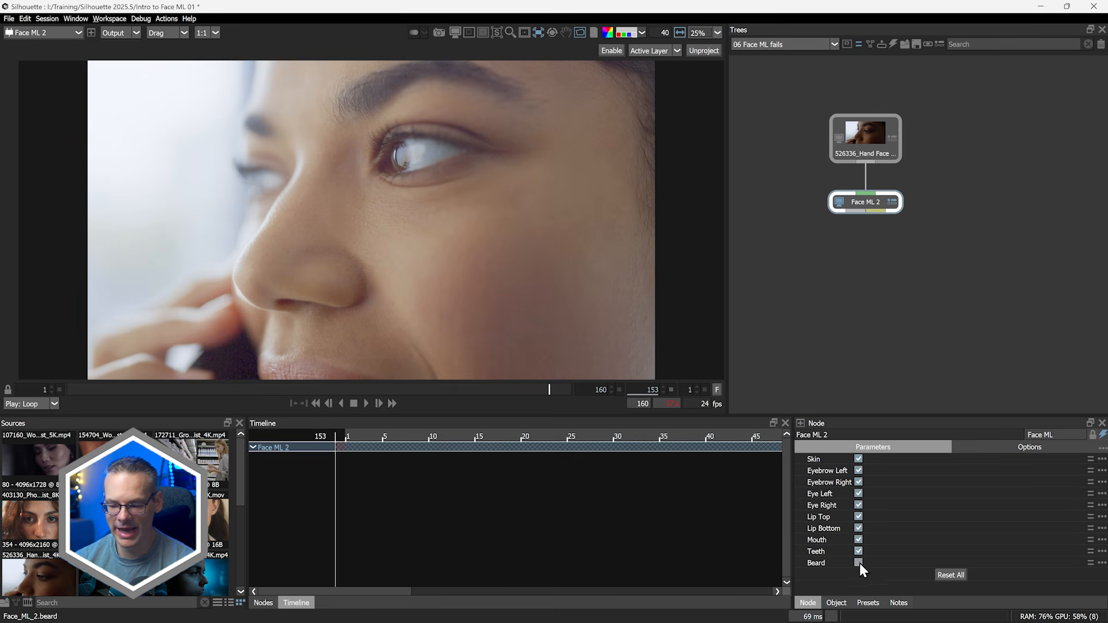
left_click_drag(379, 392, 659, 338)
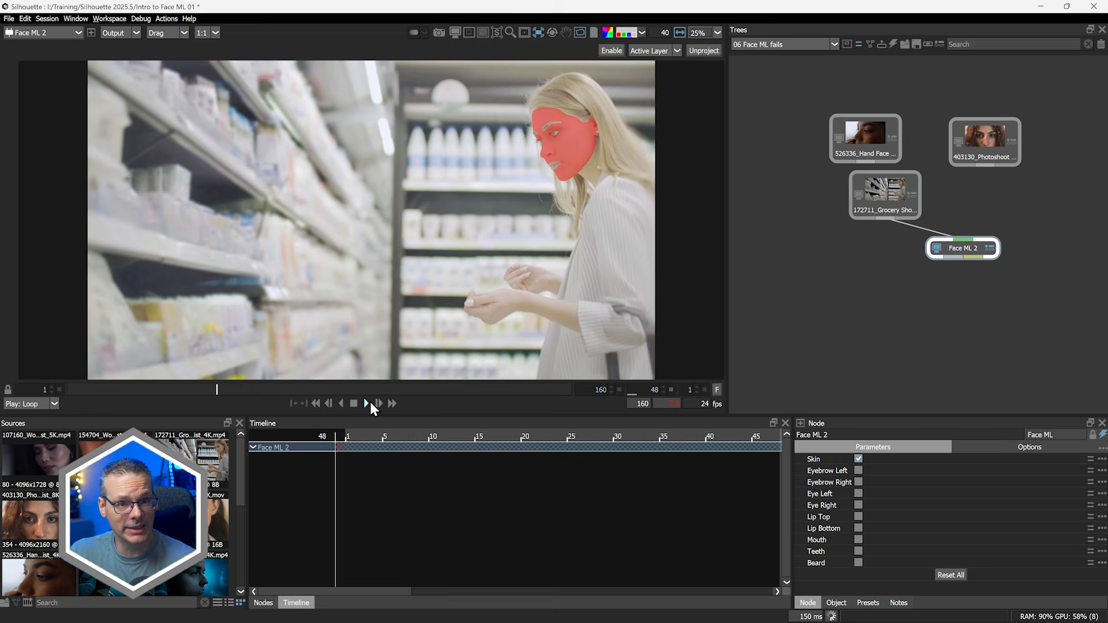
left_click(367, 404)
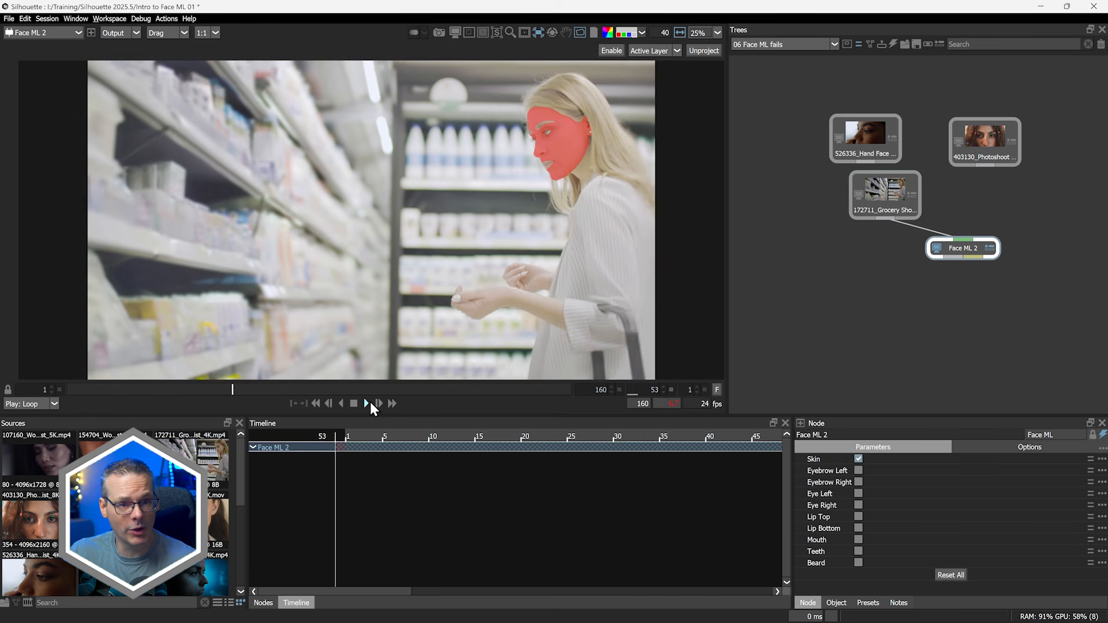